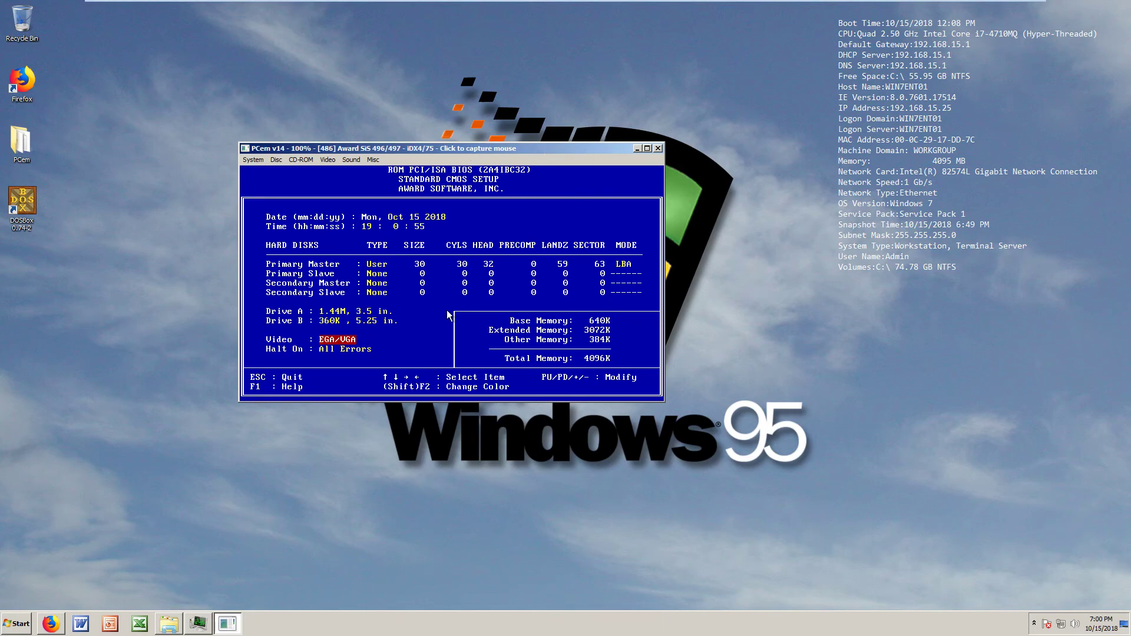
Capture the mouse into the emulated PC on the Standard CMOS Setup page
{"action": "left_click", "coordinate": [355, 309]}
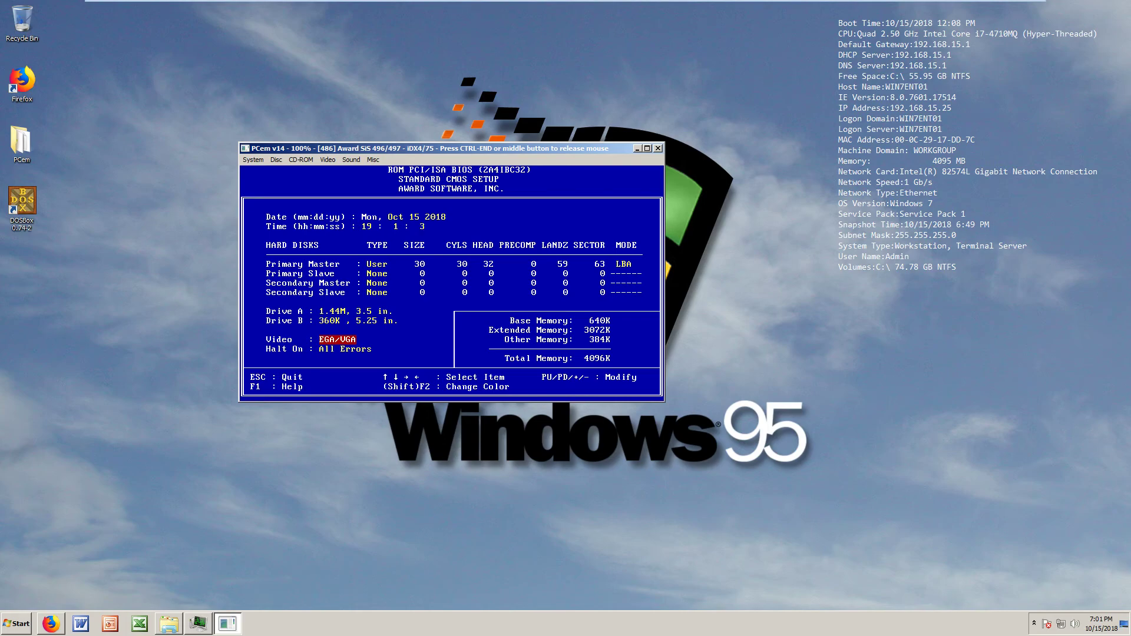
Return to the BIOS main menu, choose SAVE & EXIT SETUP and answer y
{"action": "key", "text": "Escape"}
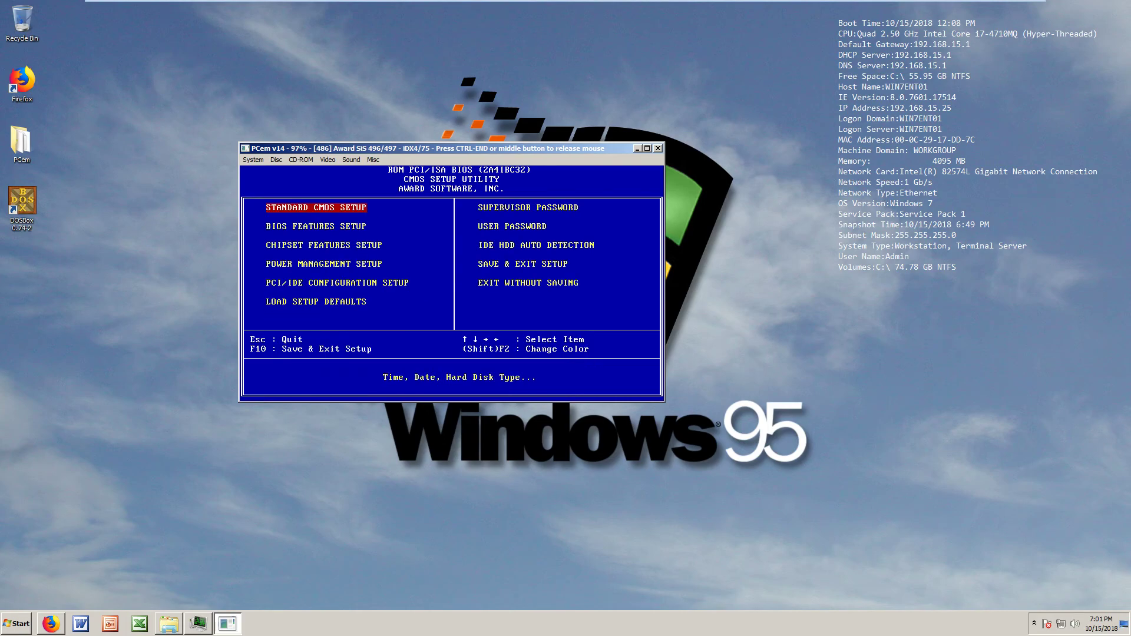
{"action": "key", "text": "Down"}
{"action": "key", "text": "Down"}
{"action": "key", "text": "Down"}
{"action": "key", "text": "Down"}
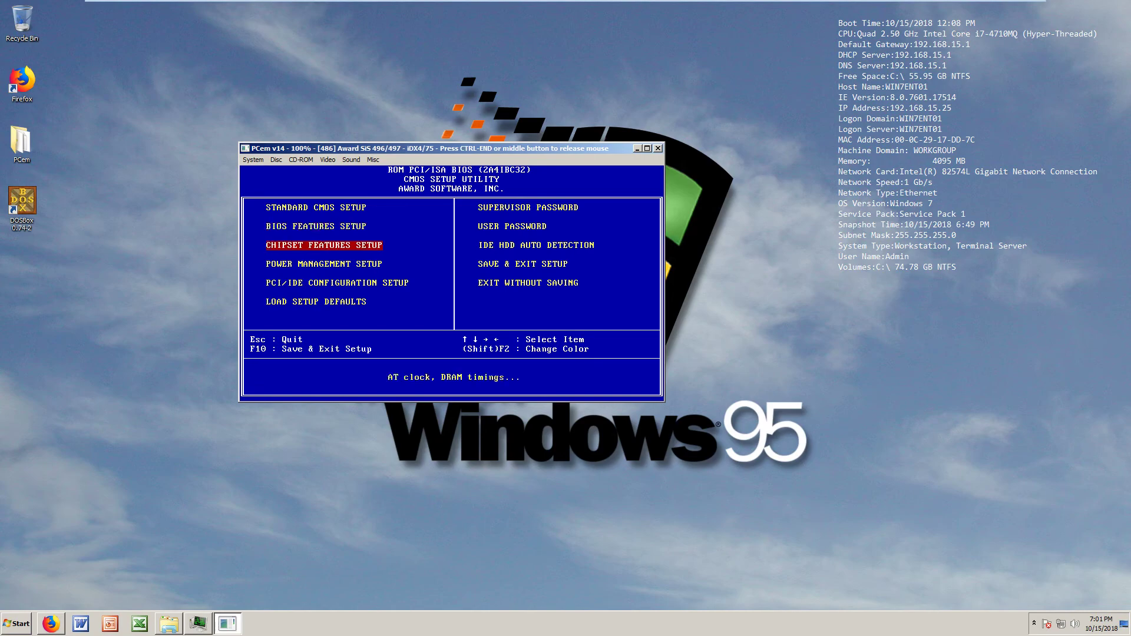
{"action": "key", "text": "Up"}
{"action": "key", "text": "Up"}
{"action": "key", "text": "Down"}
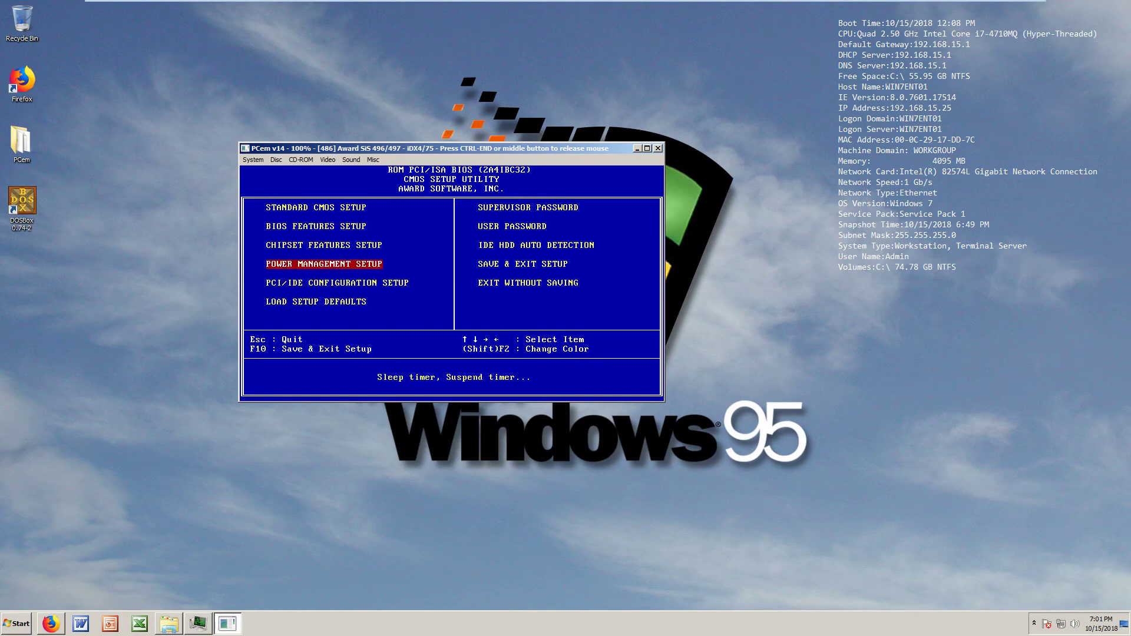
{"action": "key", "text": "Down"}
{"action": "key", "text": "Up"}
{"action": "key", "text": "Down"}
{"action": "key", "text": "Down"}
{"action": "key", "text": "Up"}
{"action": "key", "text": "Up"}
{"action": "key", "text": "Up"}
{"action": "key", "text": "Up"}
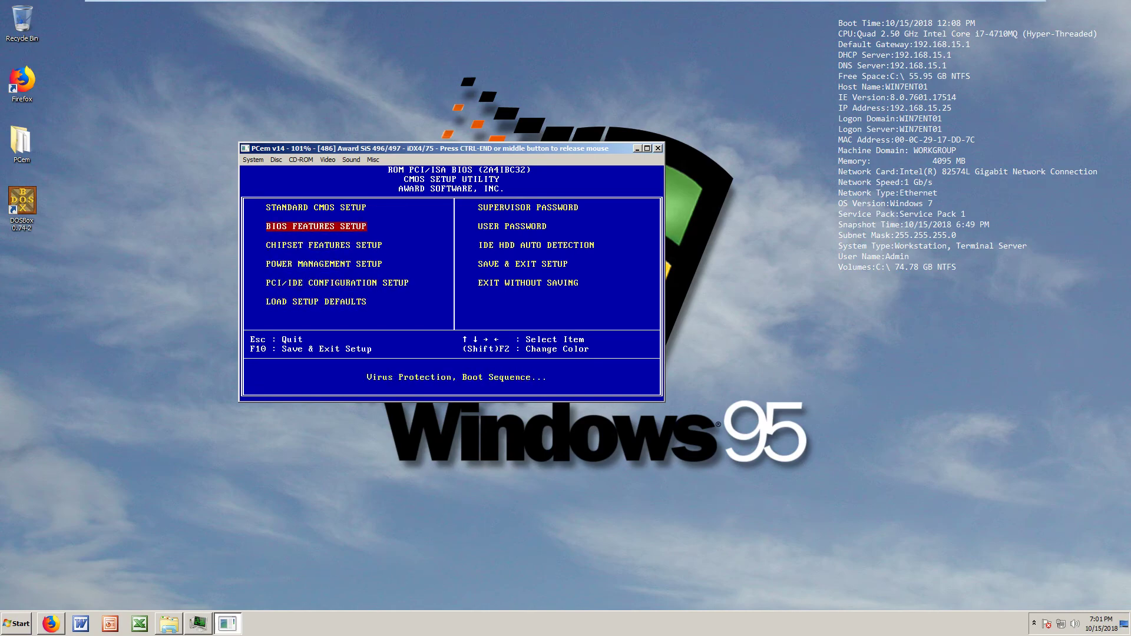
{"action": "key", "text": "Right"}
{"action": "key", "text": "Down"}
{"action": "key", "text": "Up"}
{"action": "key", "text": "Down"}
{"action": "key", "text": "Down"}
{"action": "key", "text": "Up"}
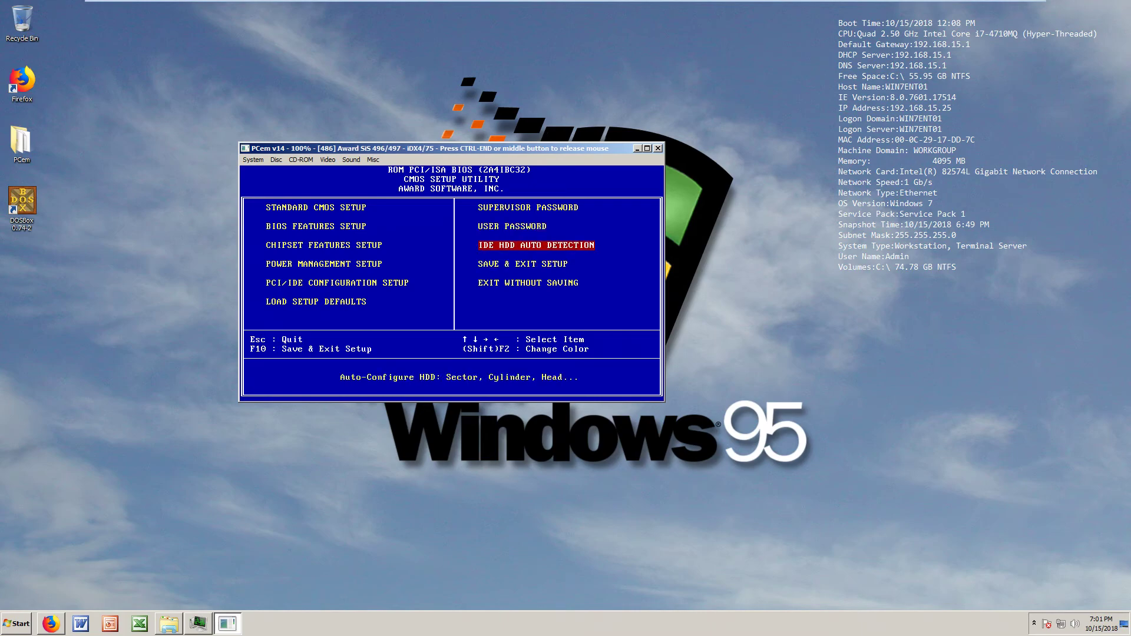
{"action": "key", "text": "Down"}
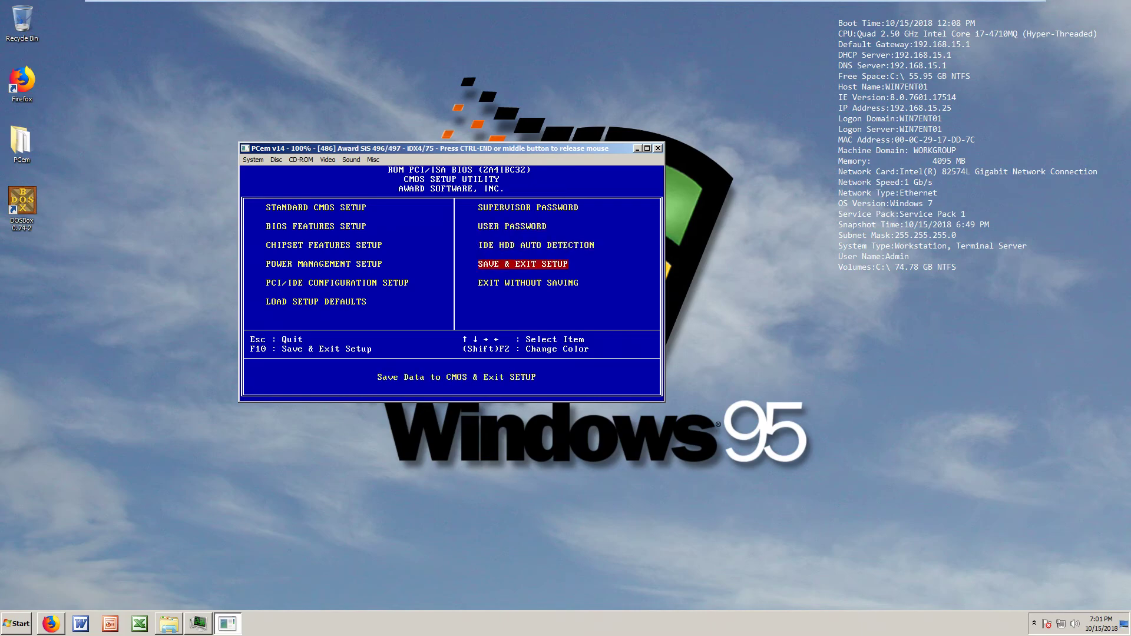
{"action": "key", "text": "Return"}
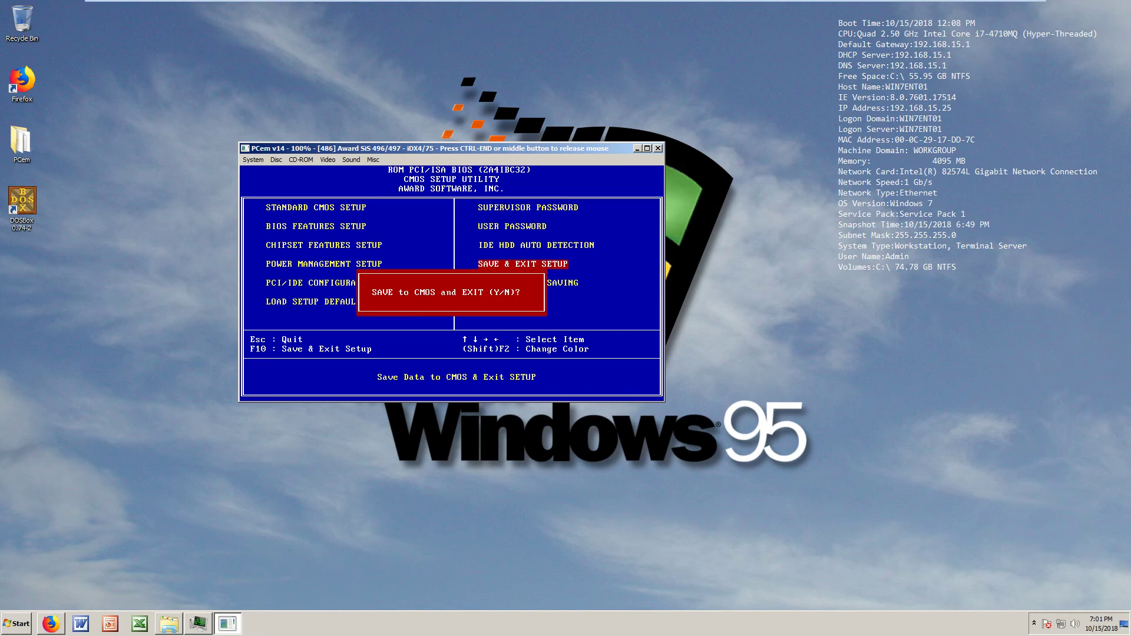
{"action": "type", "text": "y"}
Load the Microsoft DOS 3.31 (3.5) Disk1 image into drive A and confirm the restart
{"action": "key", "text": "ctrl+End"}
{"action": "left_click", "coordinate": [275, 159]}
{"action": "left_click", "coordinate": [283, 170]}
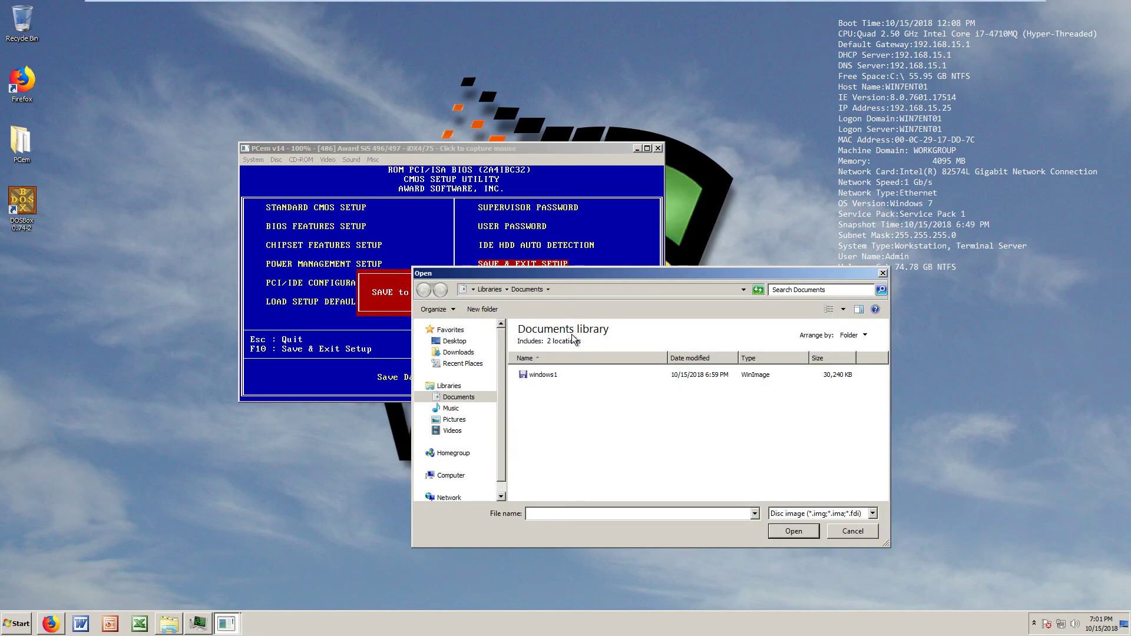
{"action": "left_click", "coordinate": [459, 352]}
{"action": "double_click", "coordinate": [578, 344]}
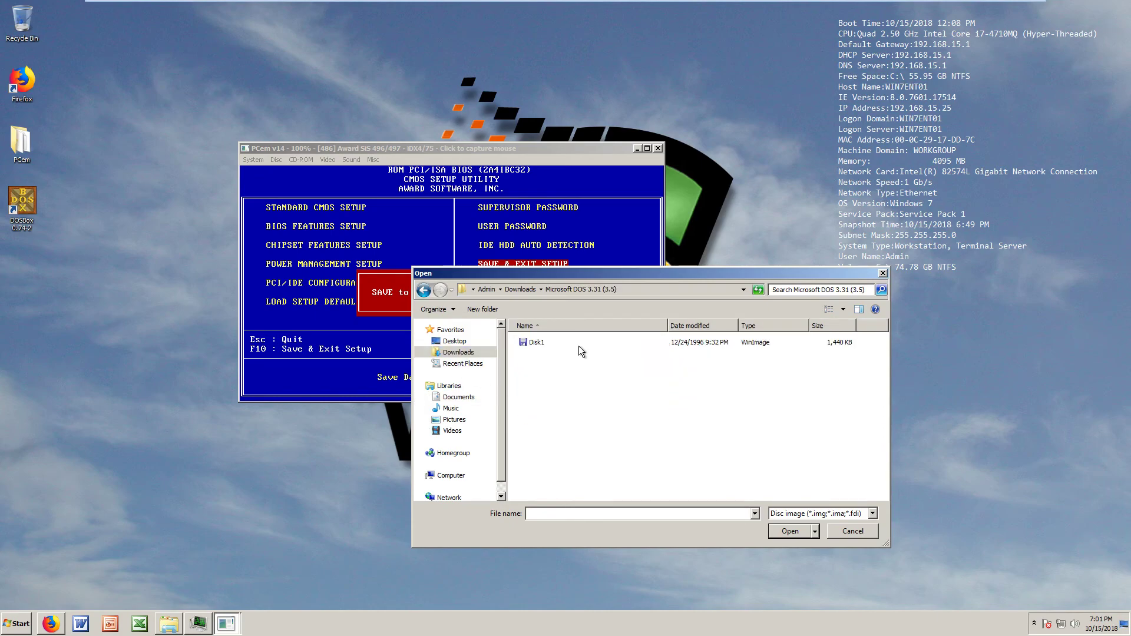
{"action": "double_click", "coordinate": [543, 345]}
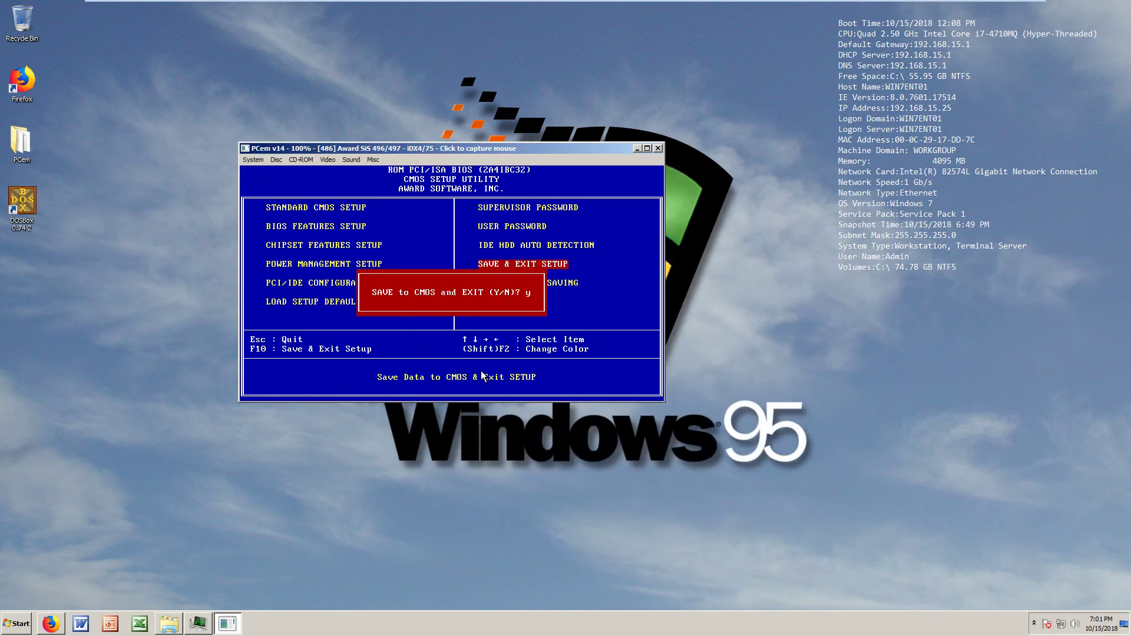
{"action": "key", "text": "Return"}
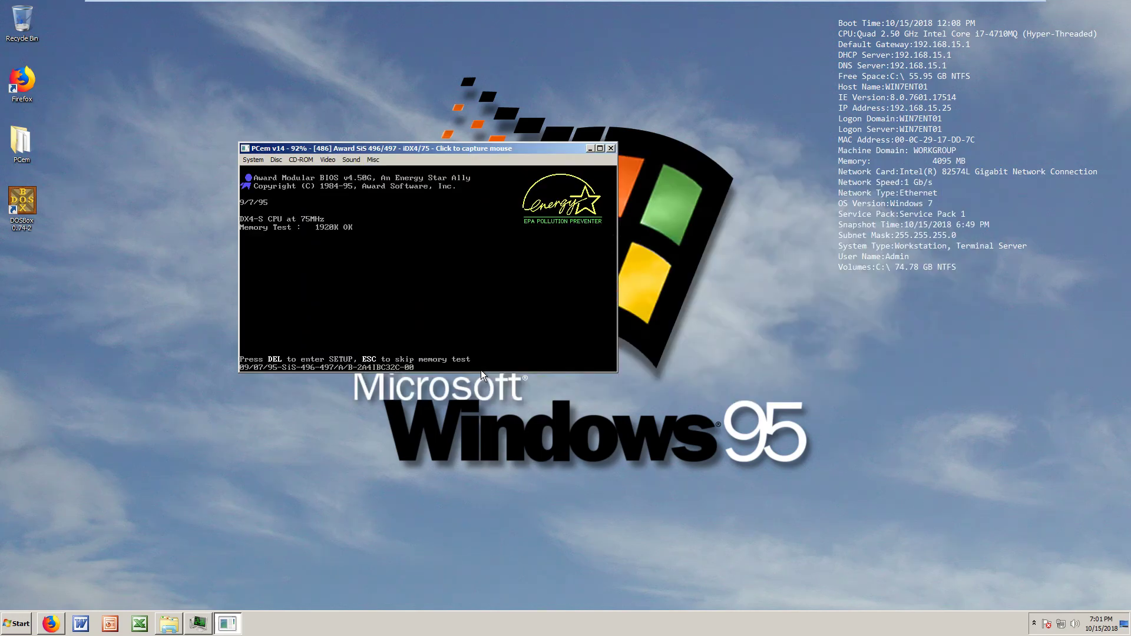
Boot to A>, run fdisk and create a maximum-size active primary DOS partition
{"action": "left_click_drag", "start_coordinate": [437, 150], "coordinate": [488, 128]}
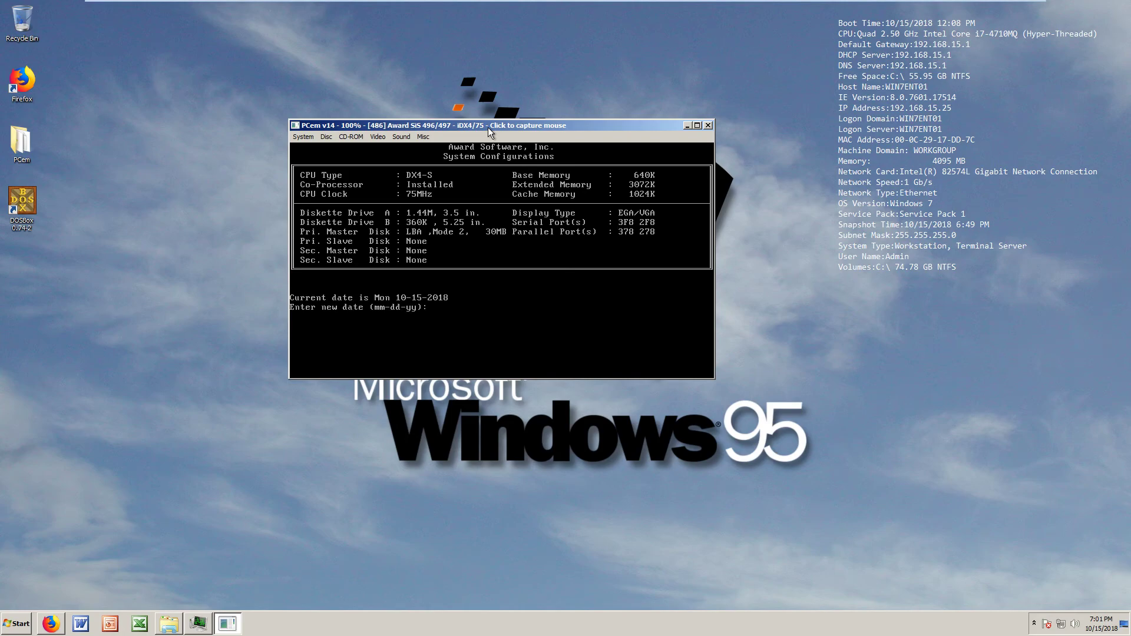
{"action": "key", "text": "Return"}
{"action": "key", "text": "Return"}
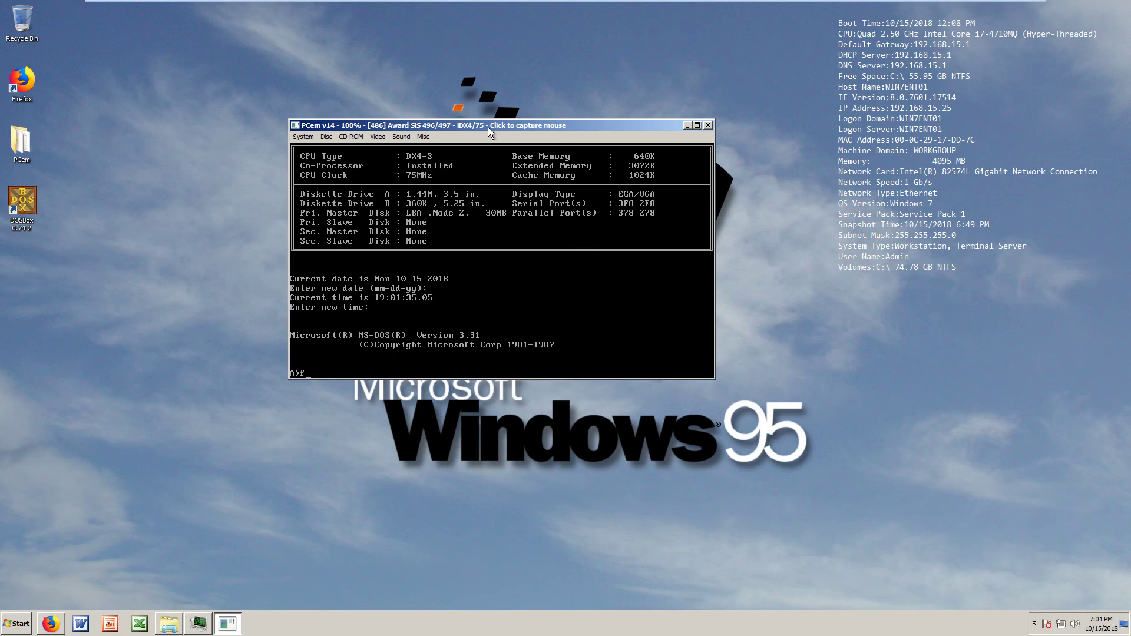
{"action": "type", "text": "fdisk"}
{"action": "key", "text": "Return"}
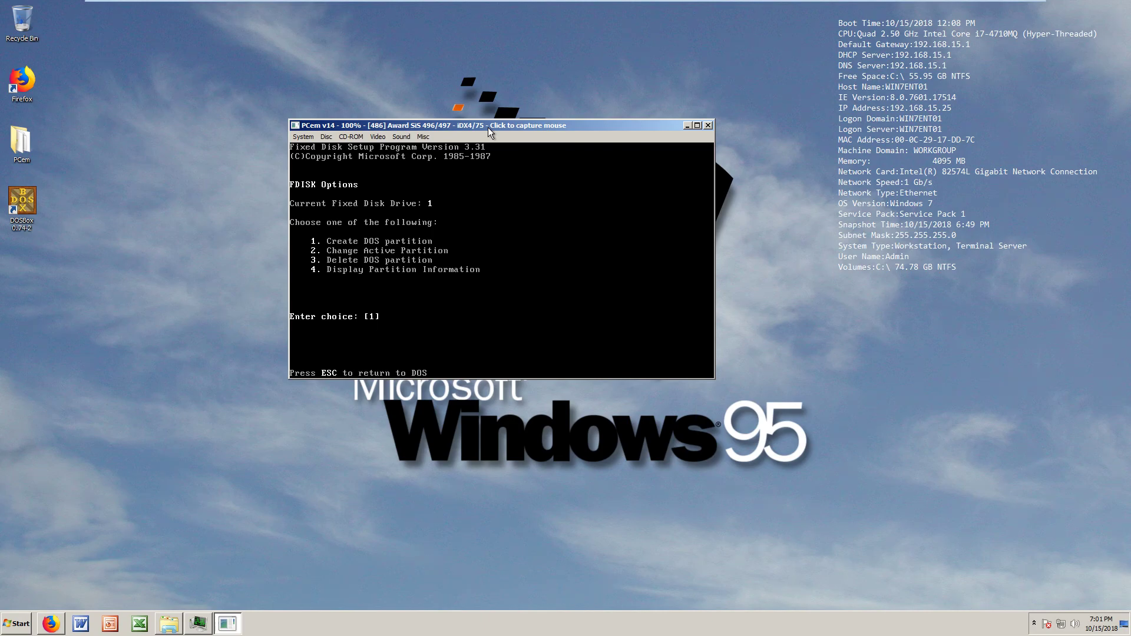
{"action": "key", "text": "Return"}
{"action": "key", "text": "Return"}
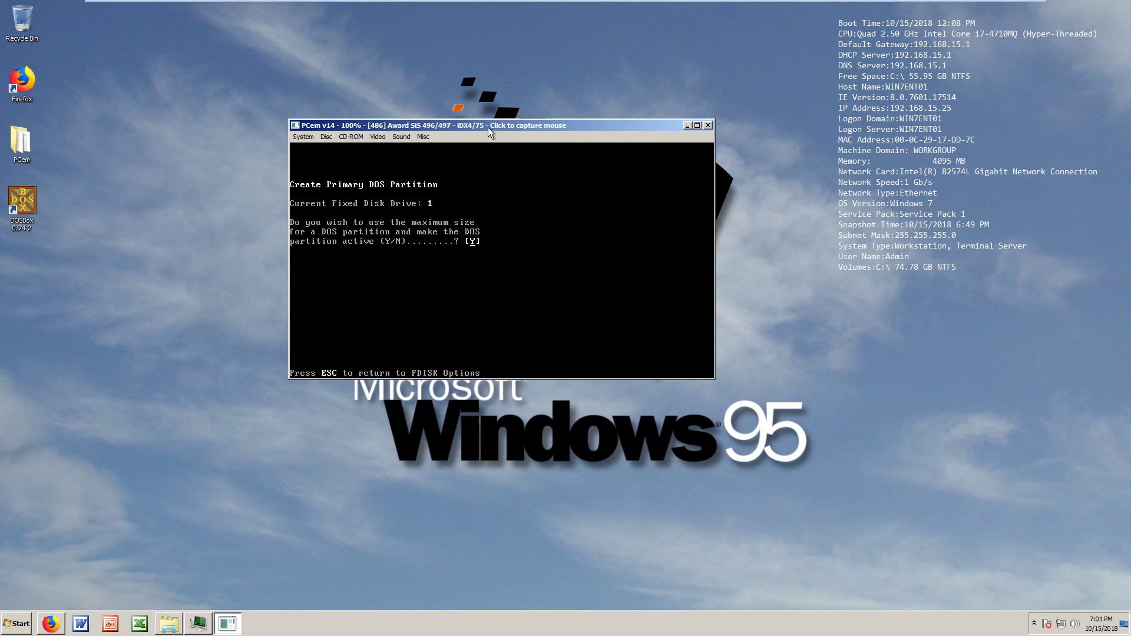
{"action": "key", "text": "Return"}
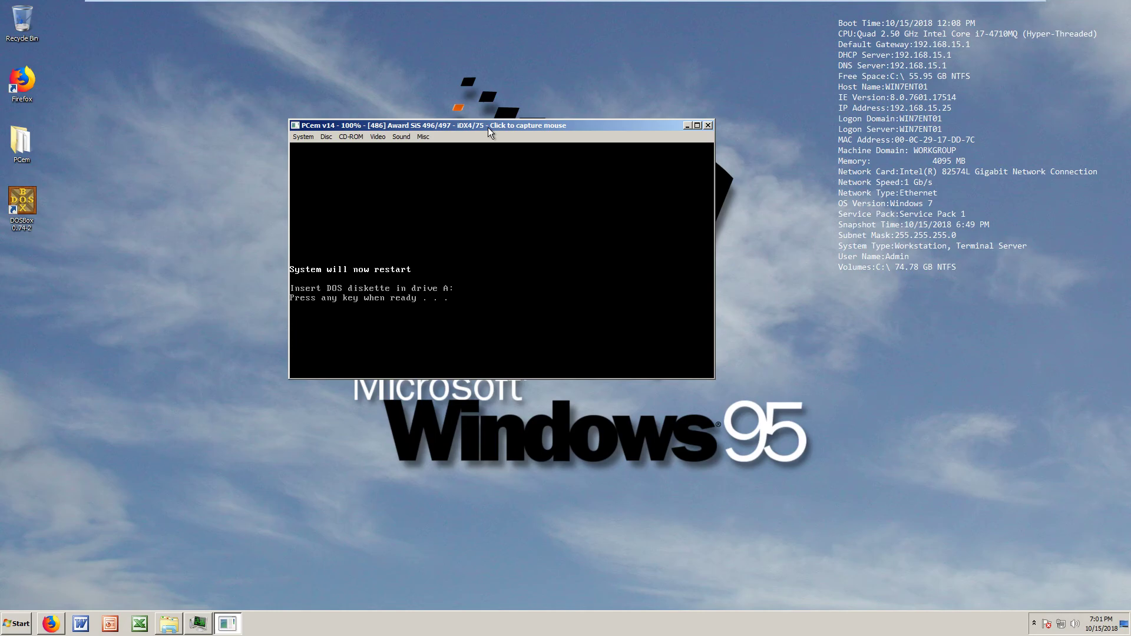
{"action": "key", "text": "Return"}
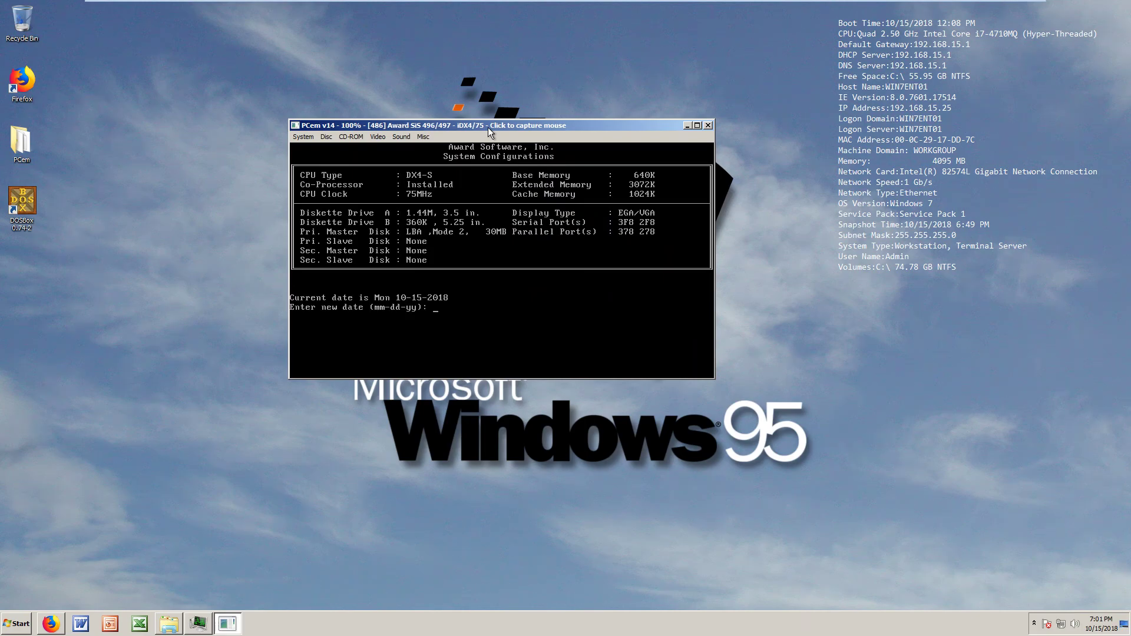
Accept the date and time, then run format c: and confirm with y
{"action": "key", "text": "Return"}
{"action": "key", "text": "Return"}
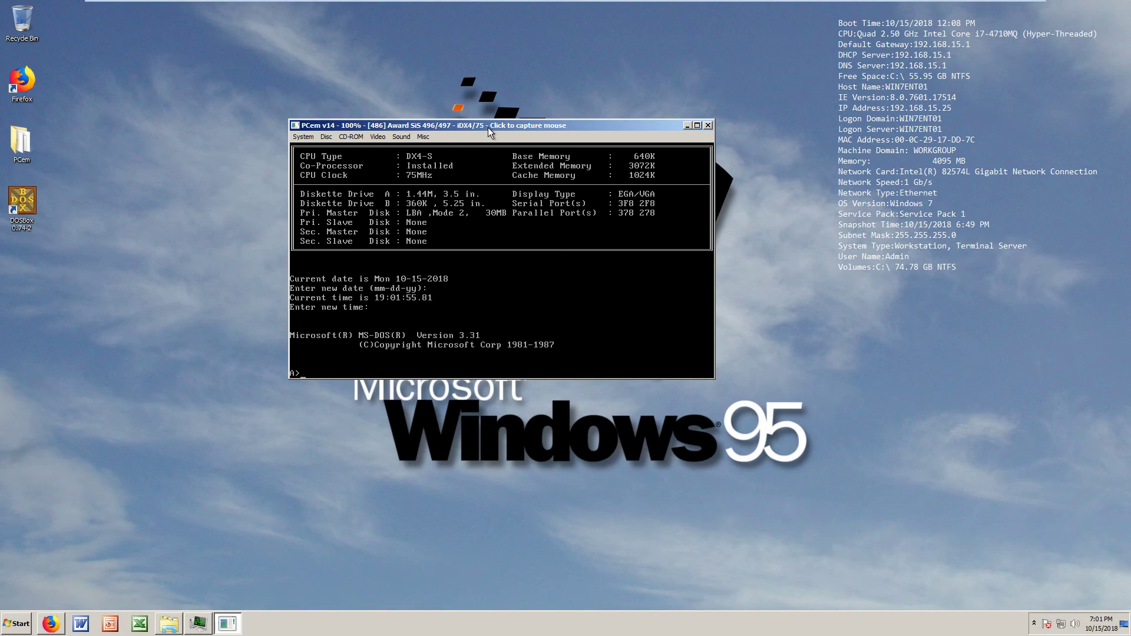
{"action": "type", "text": "format c:"}
{"action": "key", "text": "Return"}
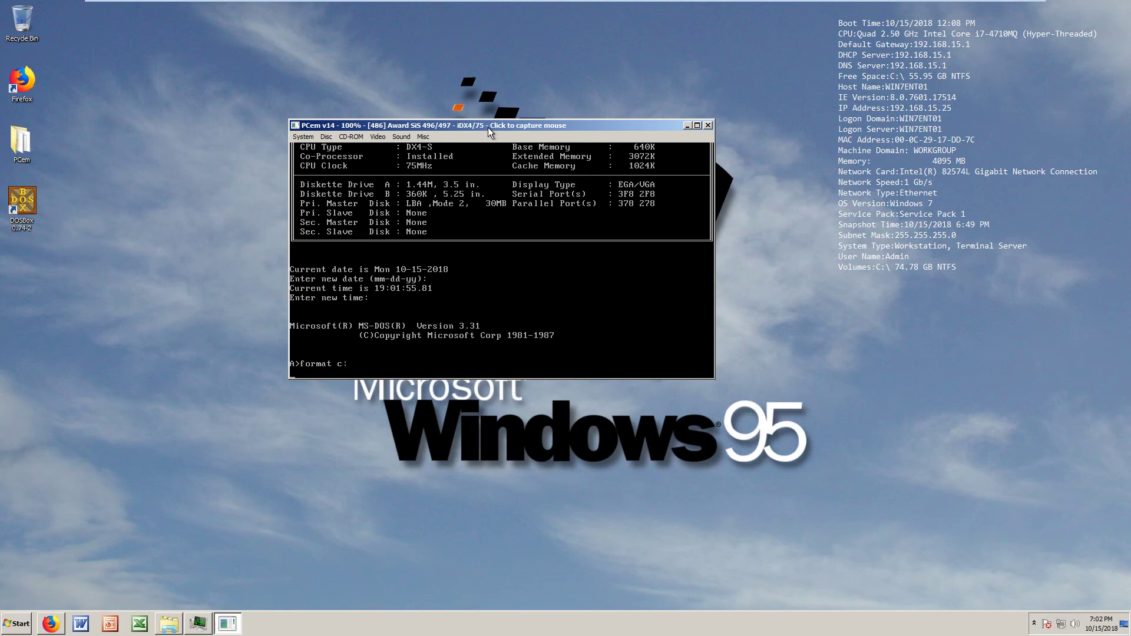
{"action": "type", "text": "y"}
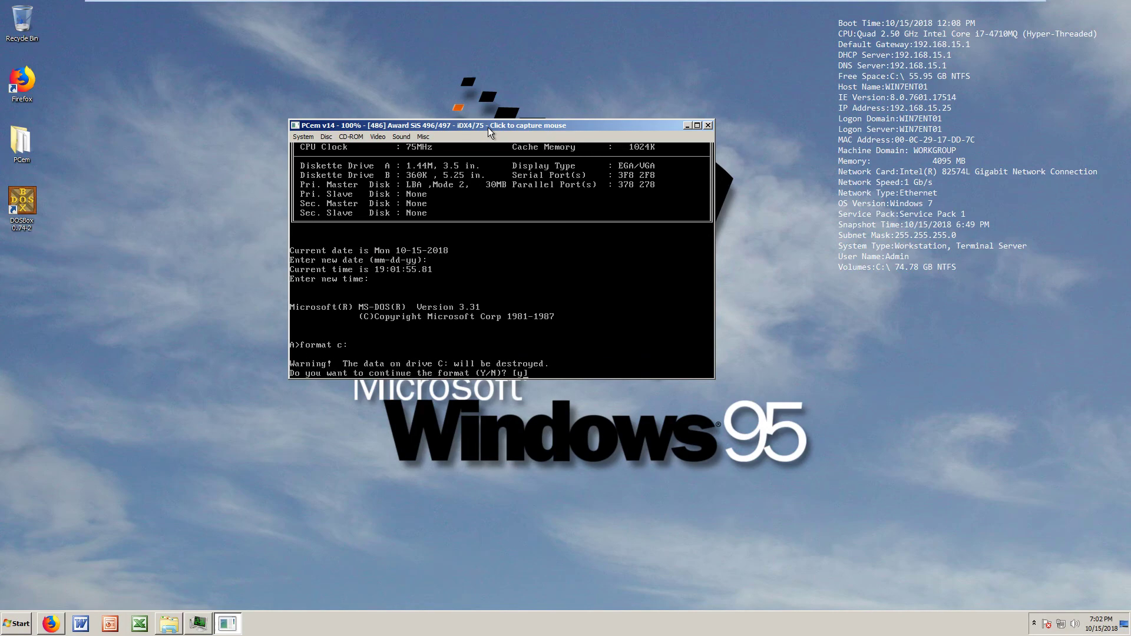
{"action": "key", "text": "Return"}
{"action": "key", "text": "Return"}
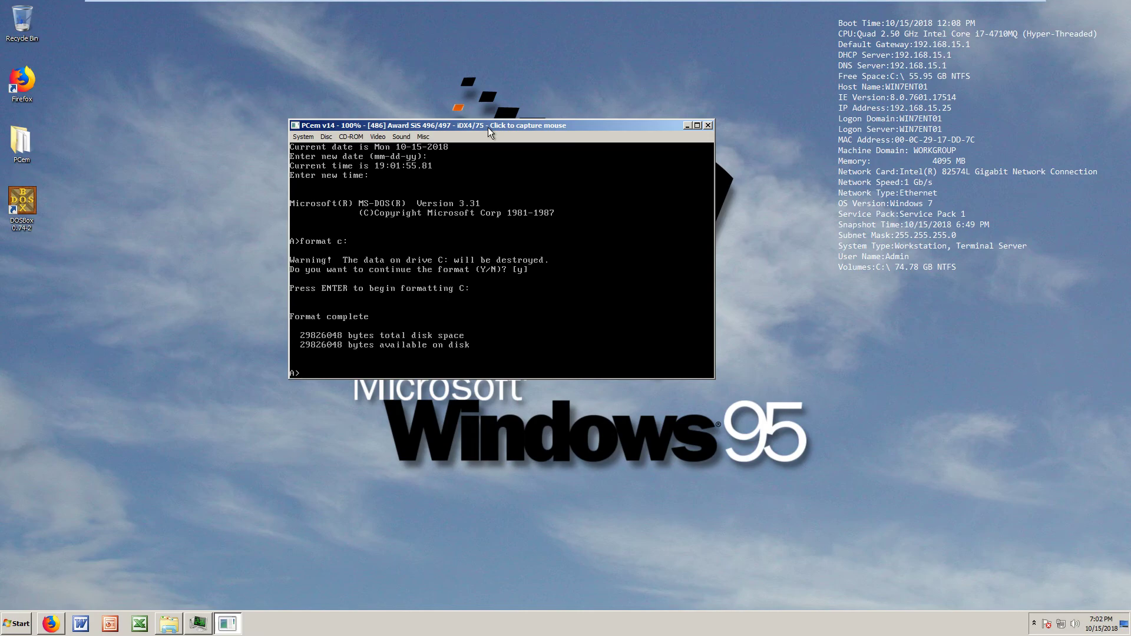
Transfer the DOS system to C: with sys c: and create the C:\DOS folder
{"action": "type", "text": "sys c:"}
{"action": "key", "text": "Return"}
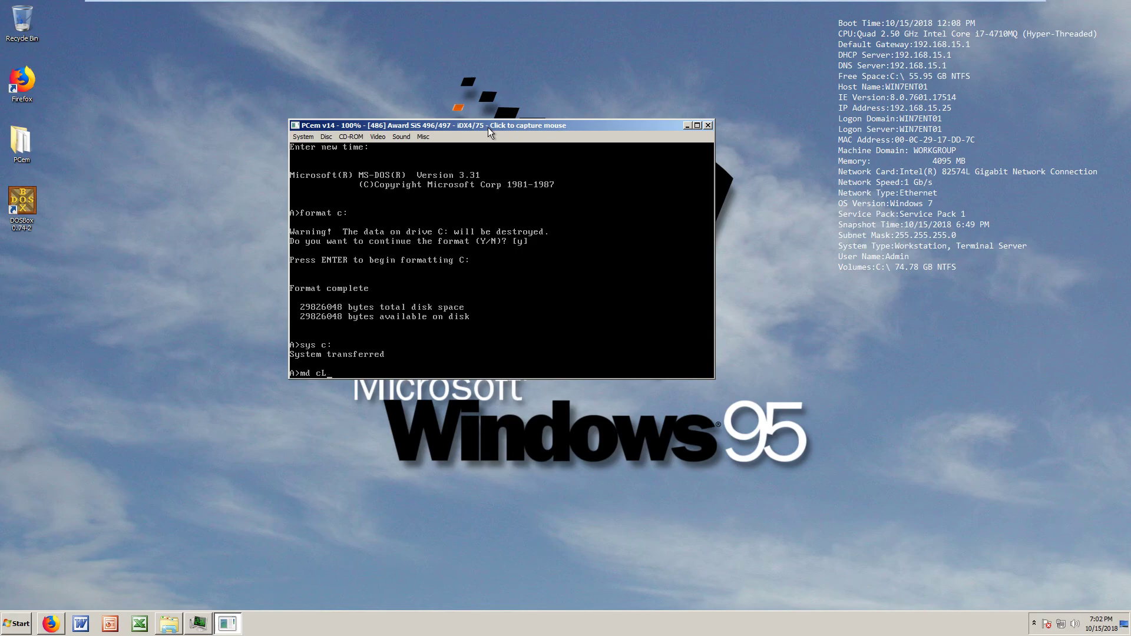
{"action": "type", "text": ":\\dps"}
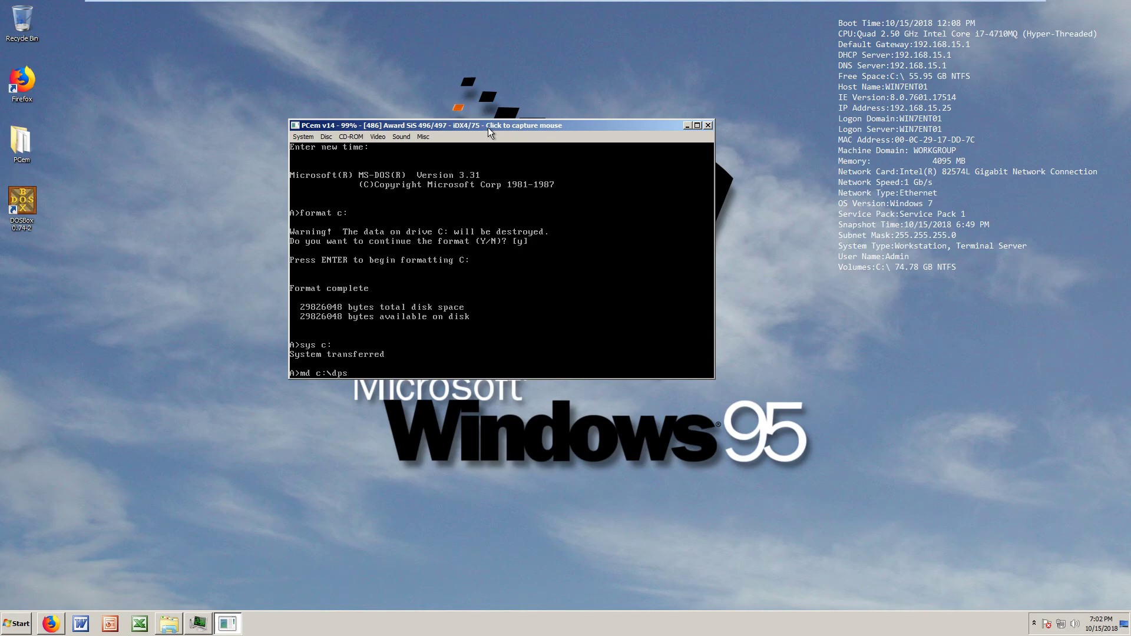
{"action": "type", "text": "s"}
{"action": "key", "text": "Return"}
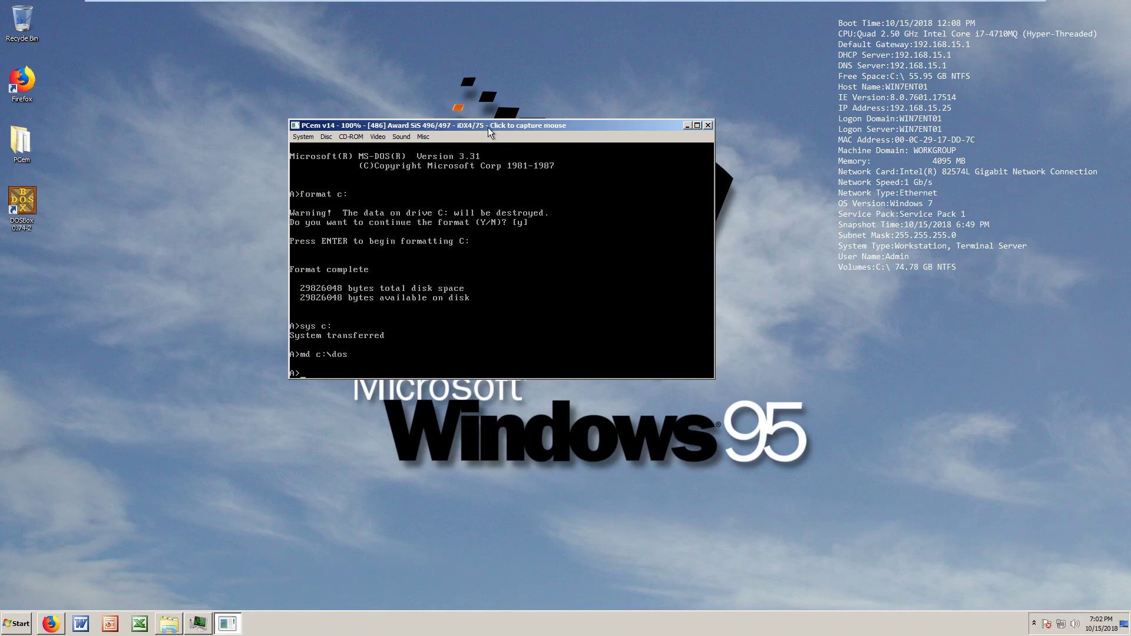
Copy all files from A:\ into C:\DOS
{"action": "type", "text": "cpo"}
{"action": "key", "text": "BackSpace"}
{"action": "key", "text": "BackSpace"}
{"action": "type", "text": "opy"}
{"action": "type", "text": "a:\\ c:\\dos"}
{"action": "key", "text": "Return"}
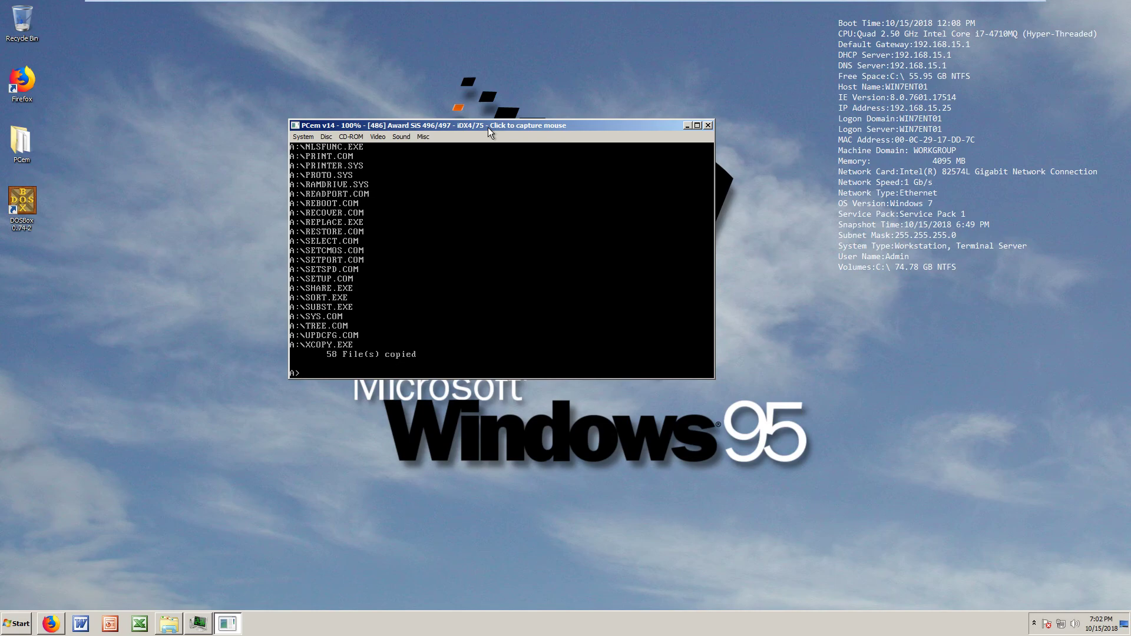
Copy A:\COMMAND.COM to the root of C: and erase the extra partial command
{"action": "type", "text": "py a:\\"}
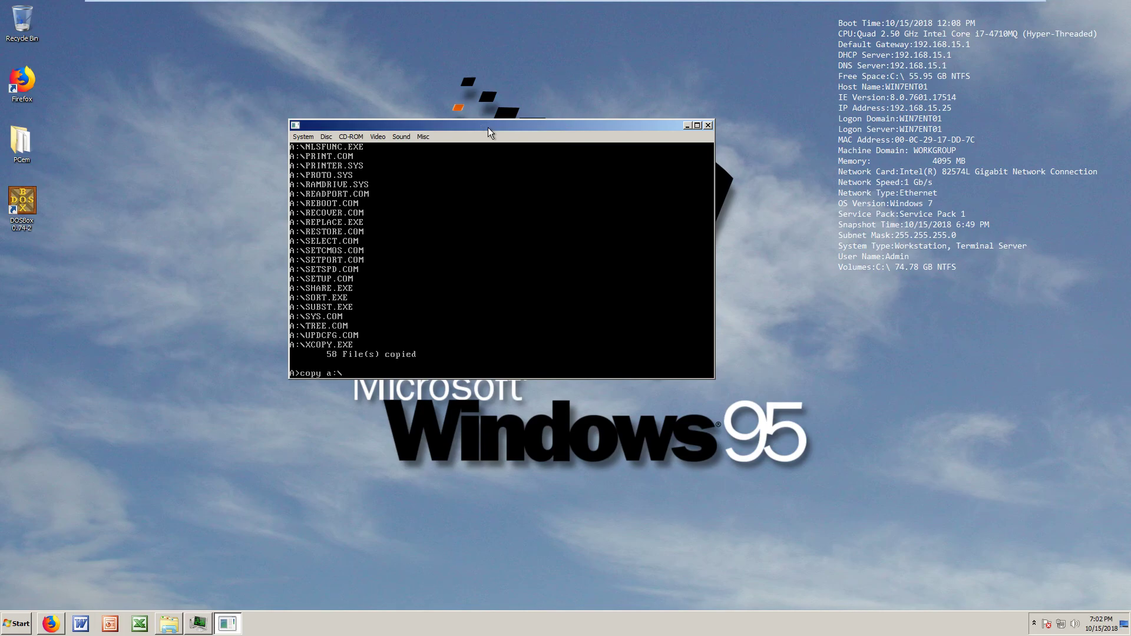
{"action": "type", "text": "command.com"}
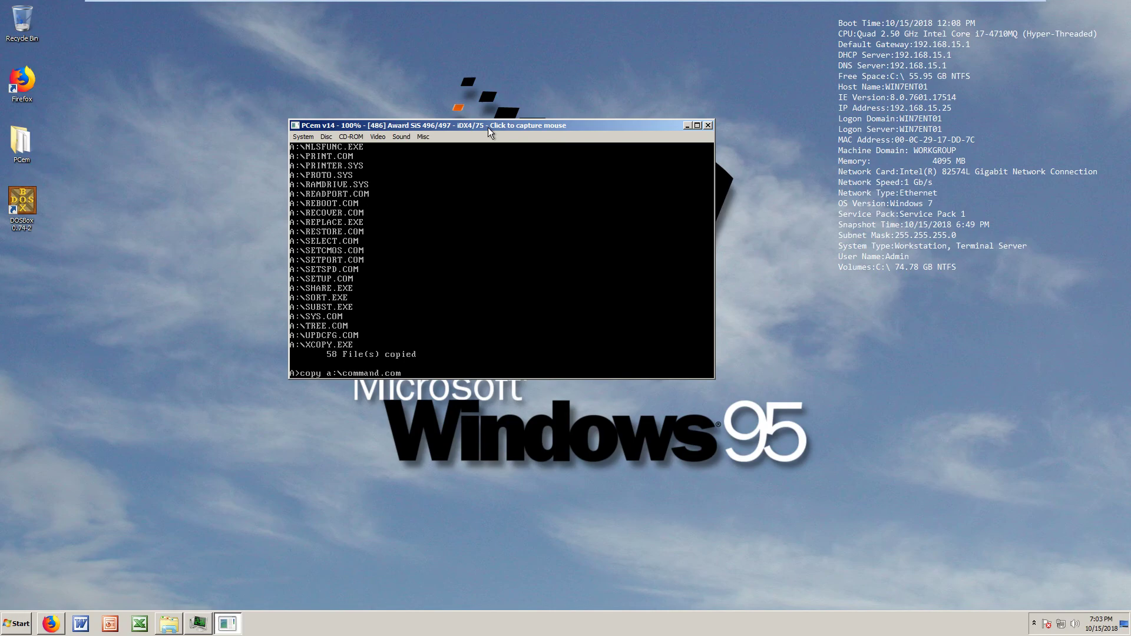
{"action": "type", "text": " c:\\"}
{"action": "key", "text": "Return"}
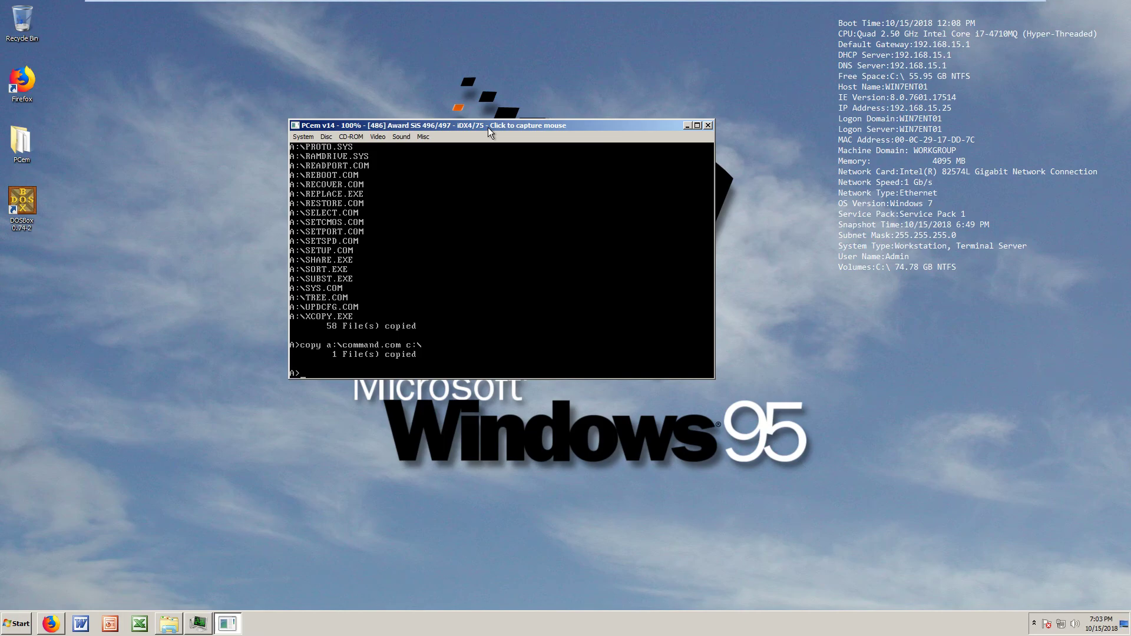
{"action": "type", "text": "copy a"}
{"action": "key", "text": "BackSpace"}
{"action": "key", "text": "BackSpace"}
{"action": "key", "text": "BackSpace"}
{"action": "key", "text": "BackSpace"}
{"action": "key", "text": "BackSpace"}
{"action": "key", "text": "BackSpace"}
{"action": "key", "text": "BackSpace"}
{"action": "key", "text": "BackSpace"}
Eject the floppy from drive A
{"action": "left_click_drag", "start_coordinate": [500, 123], "coordinate": [510, 134]}
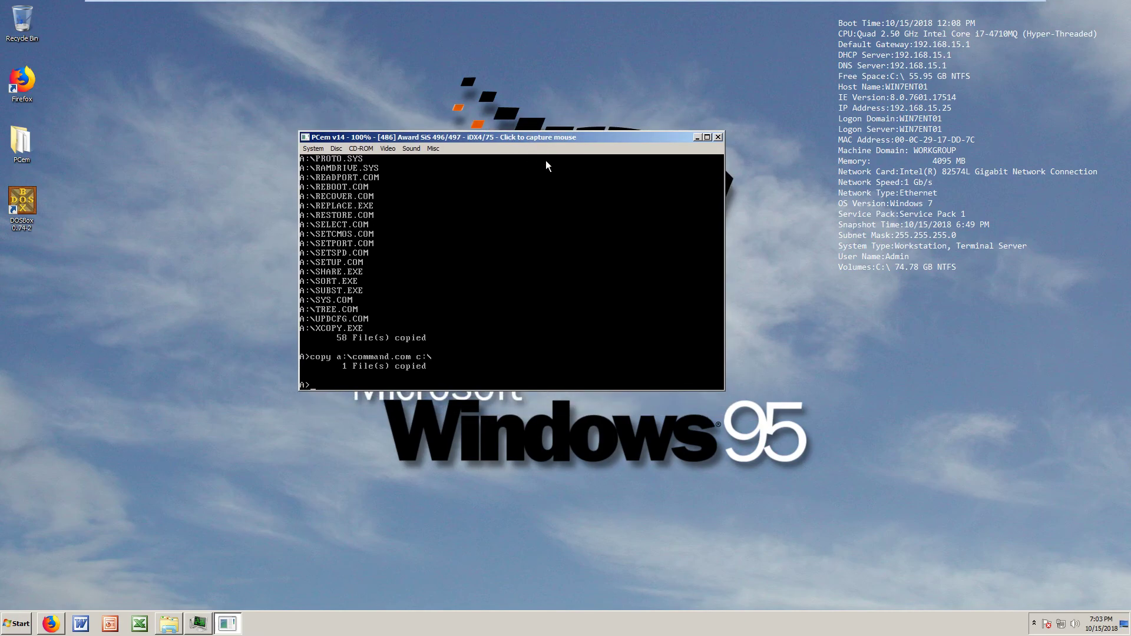
{"action": "left_click", "coordinate": [337, 149]}
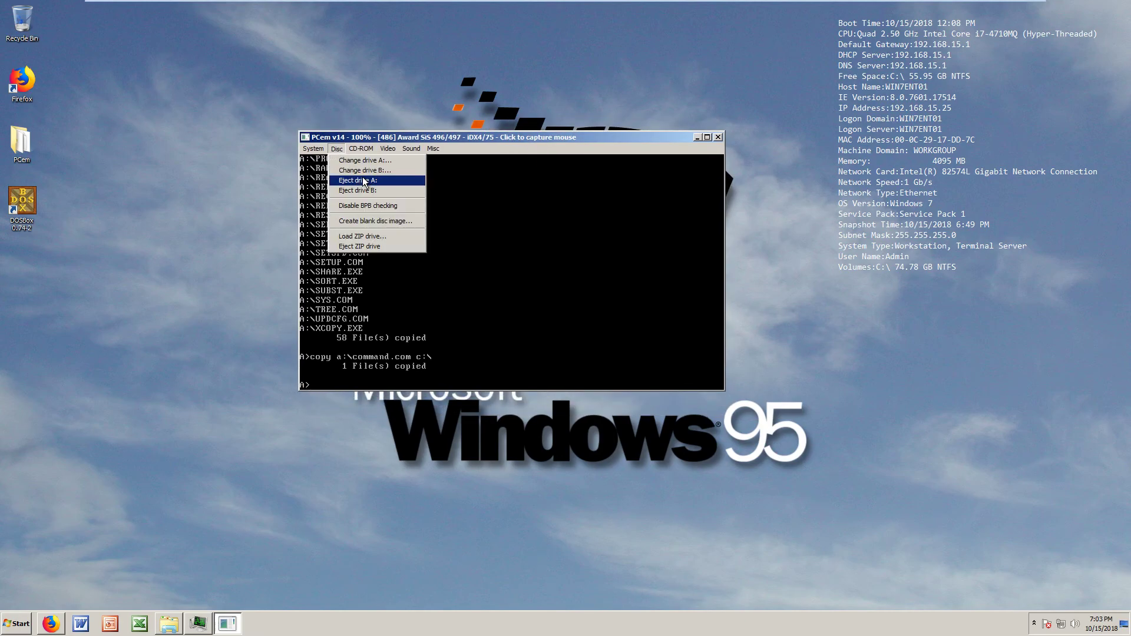
{"action": "left_click", "coordinate": [370, 181]}
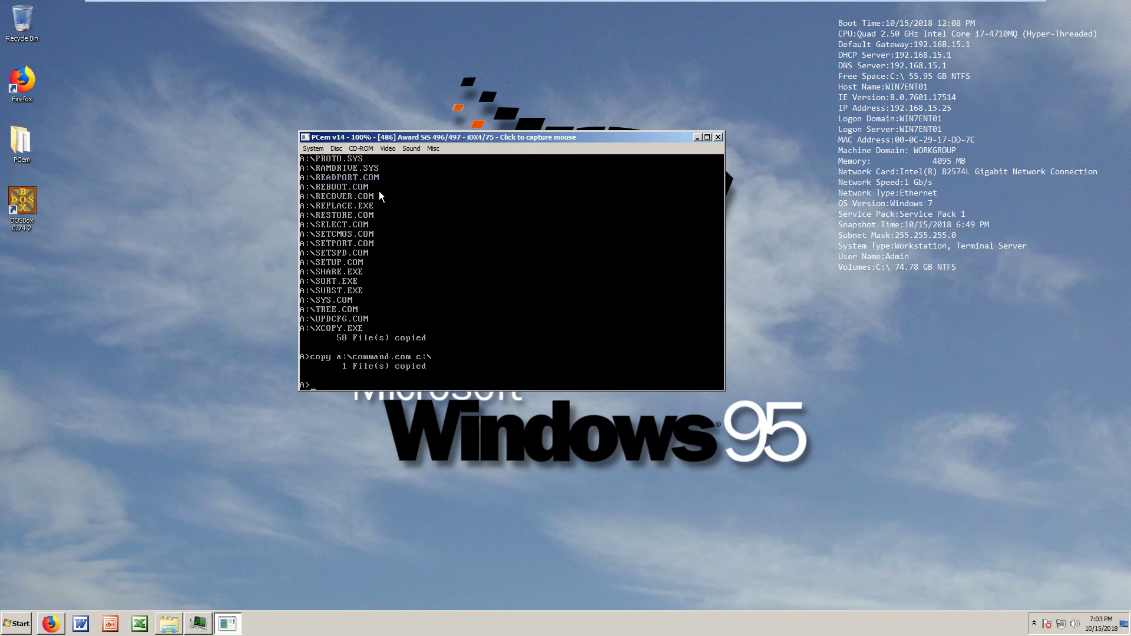
Hard-reset the emulated PC and accept the date and time to boot from C:
{"action": "left_click", "coordinate": [323, 148]}
{"action": "left_click", "coordinate": [321, 160]}
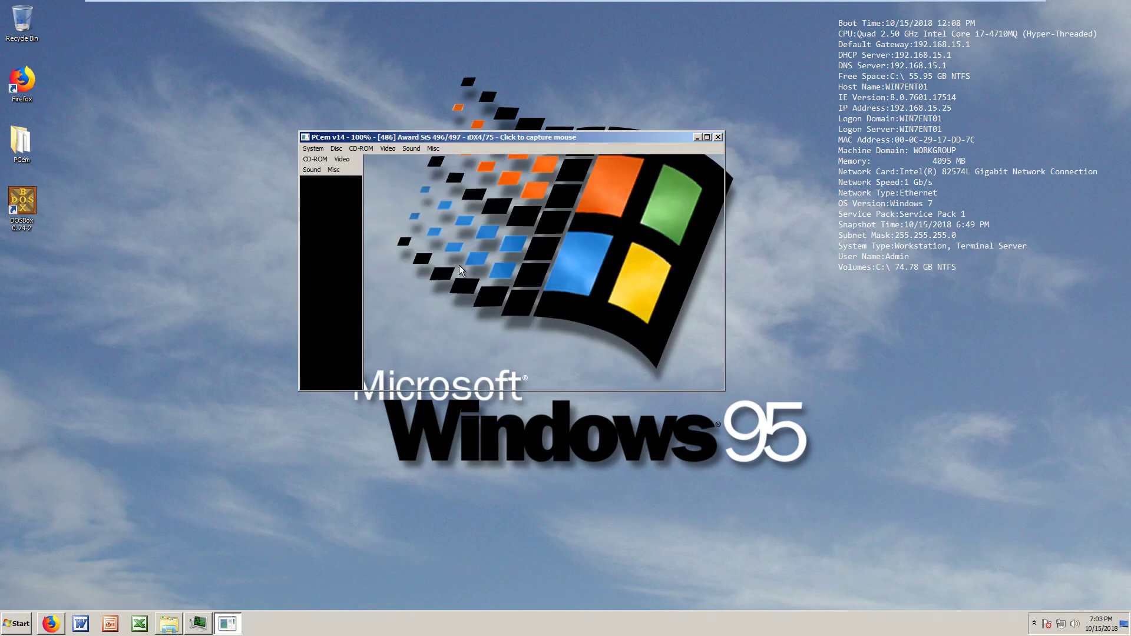
{"action": "key", "text": "Return"}
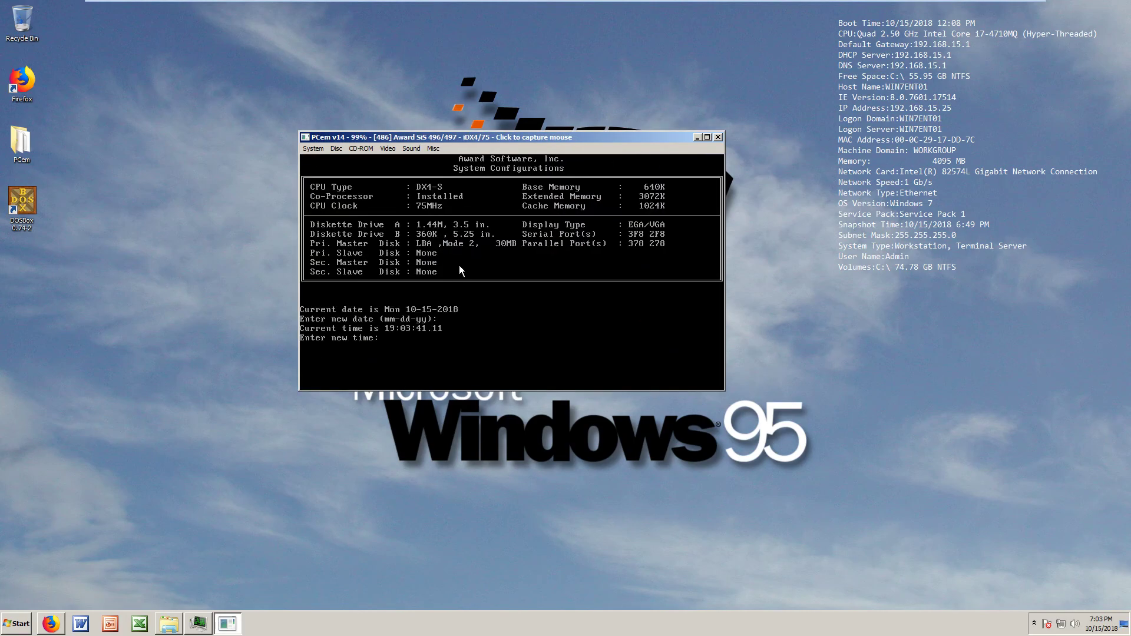
{"action": "key", "text": "Return"}
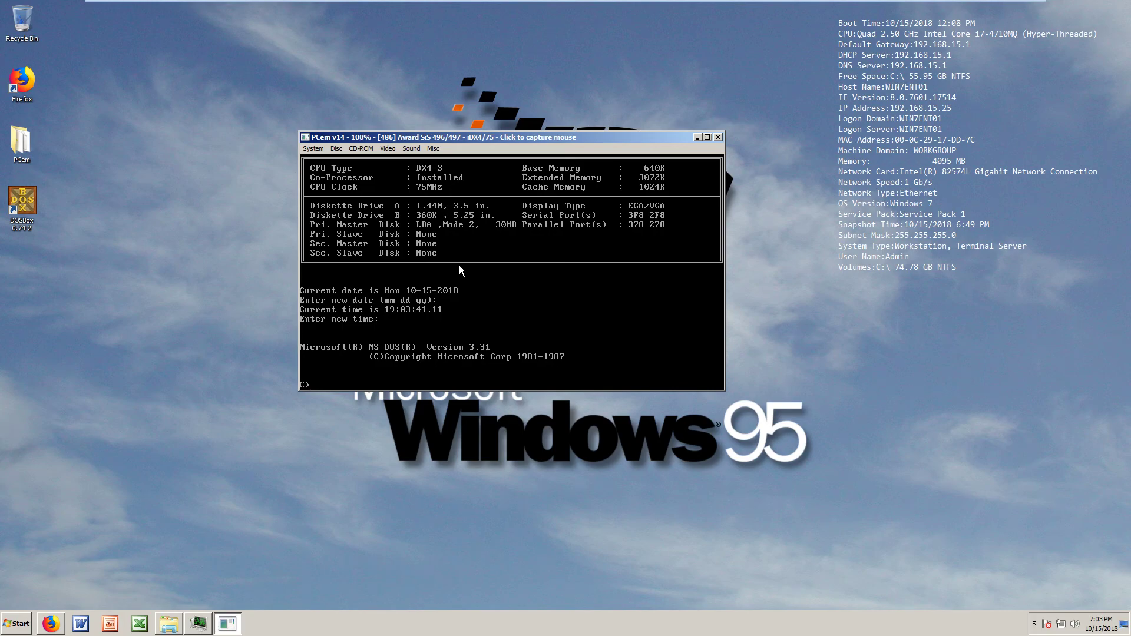
Insert the D1_Setup image from the Windows 1.04 (5.25) folder into drive B
{"action": "left_click", "coordinate": [336, 148]}
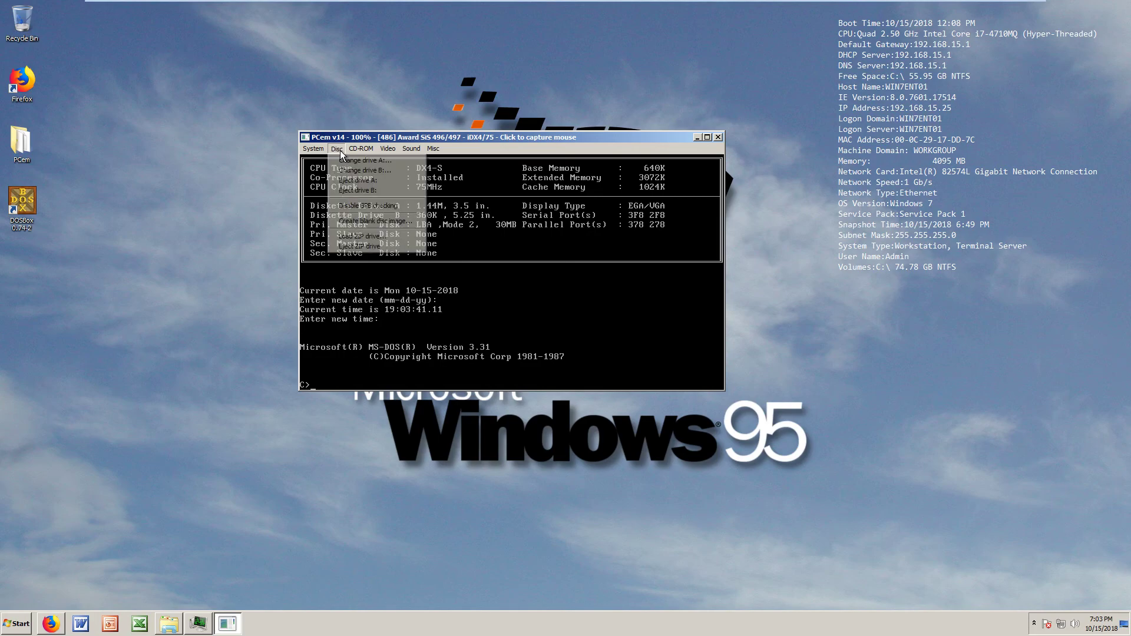
{"action": "left_click", "coordinate": [359, 160]}
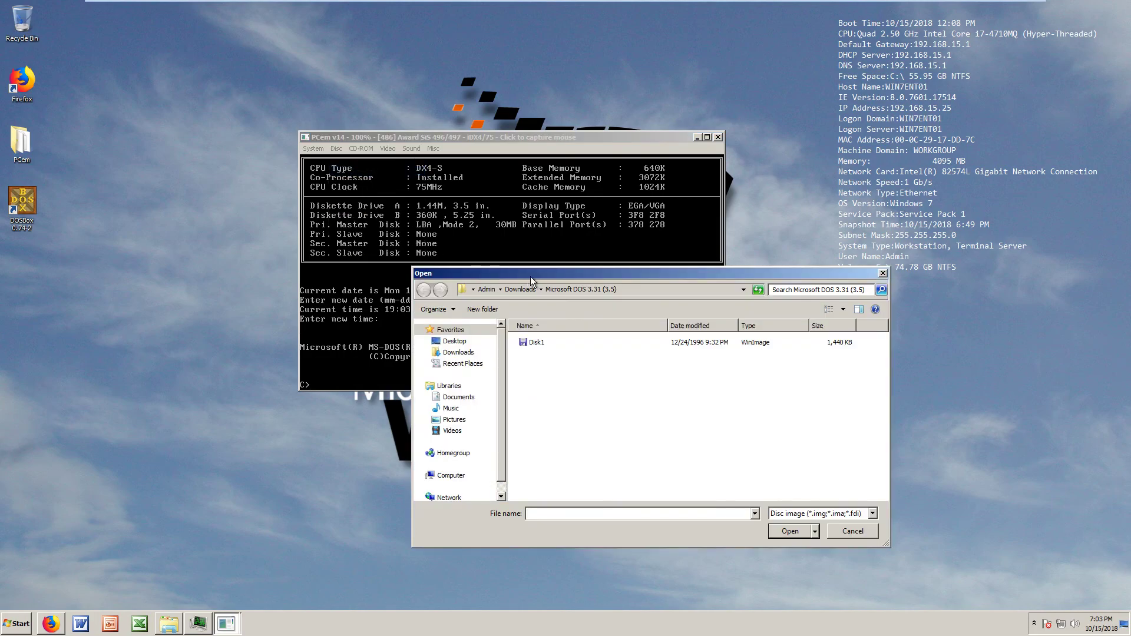
{"action": "left_click", "coordinate": [510, 290]}
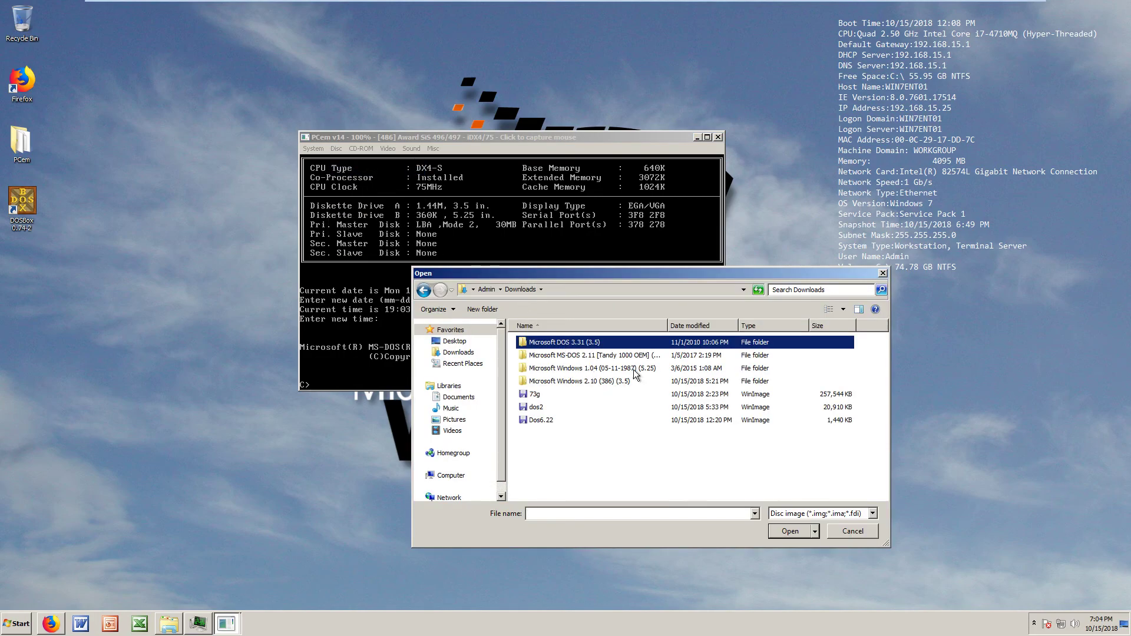
{"action": "double_click", "coordinate": [634, 370]}
{"action": "left_click", "coordinate": [556, 342]}
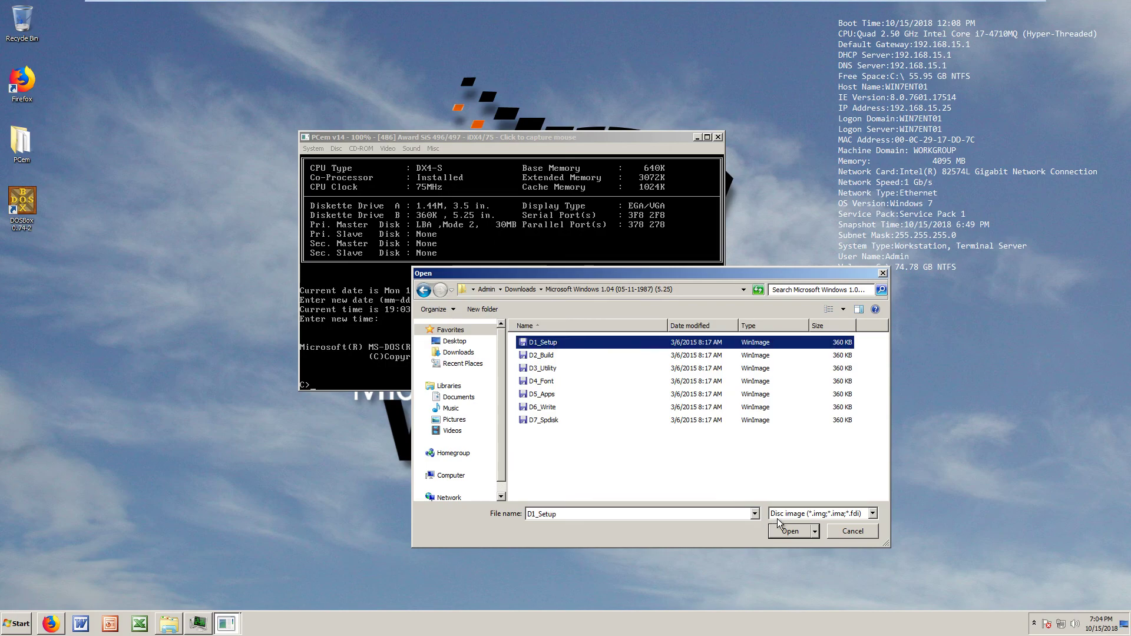
{"action": "left_click", "coordinate": [789, 532]}
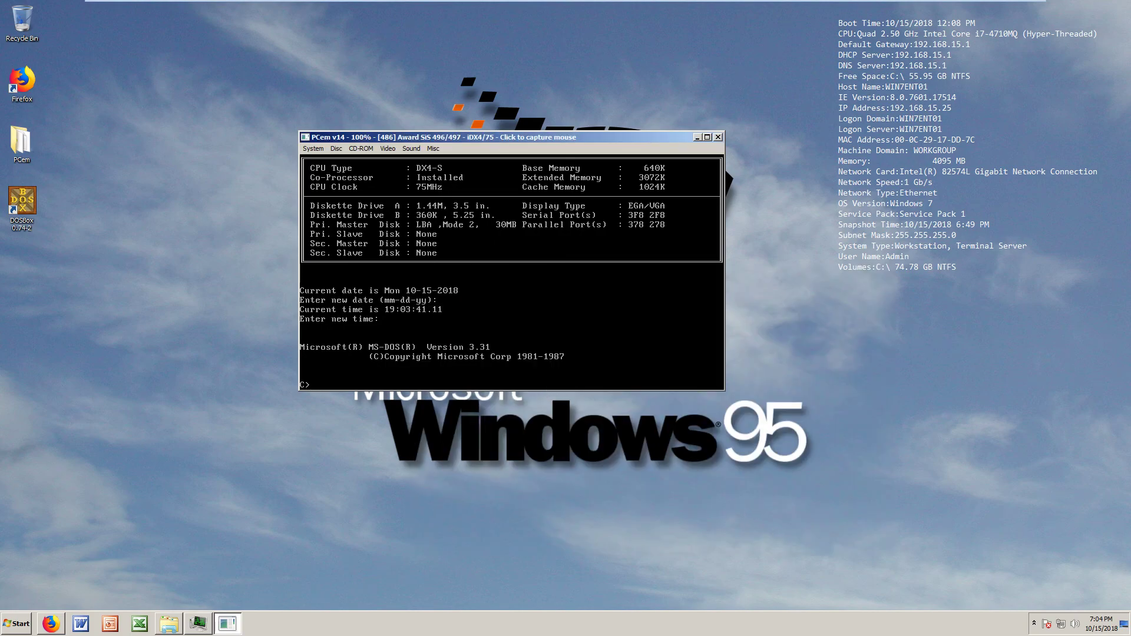
{"action": "left_click", "coordinate": [542, 384]}
Switch to drive B:, list its files with dir, and run setup.exe
{"action": "type", "text": "B:"}
{"action": "key", "text": "Return"}
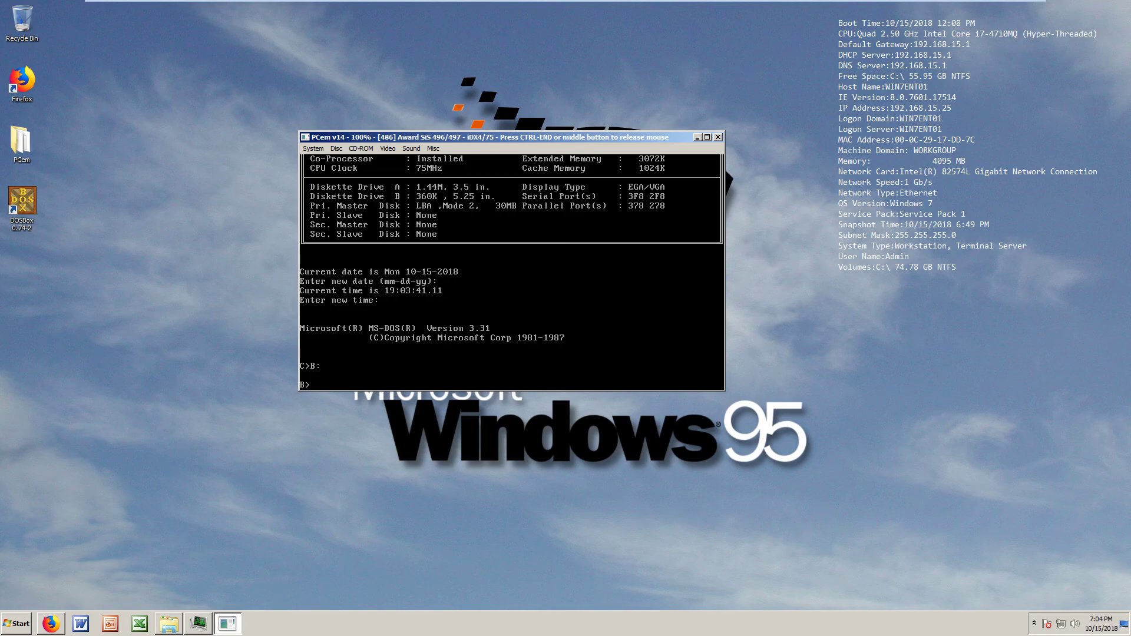
{"action": "type", "text": "dir"}
{"action": "key", "text": "Return"}
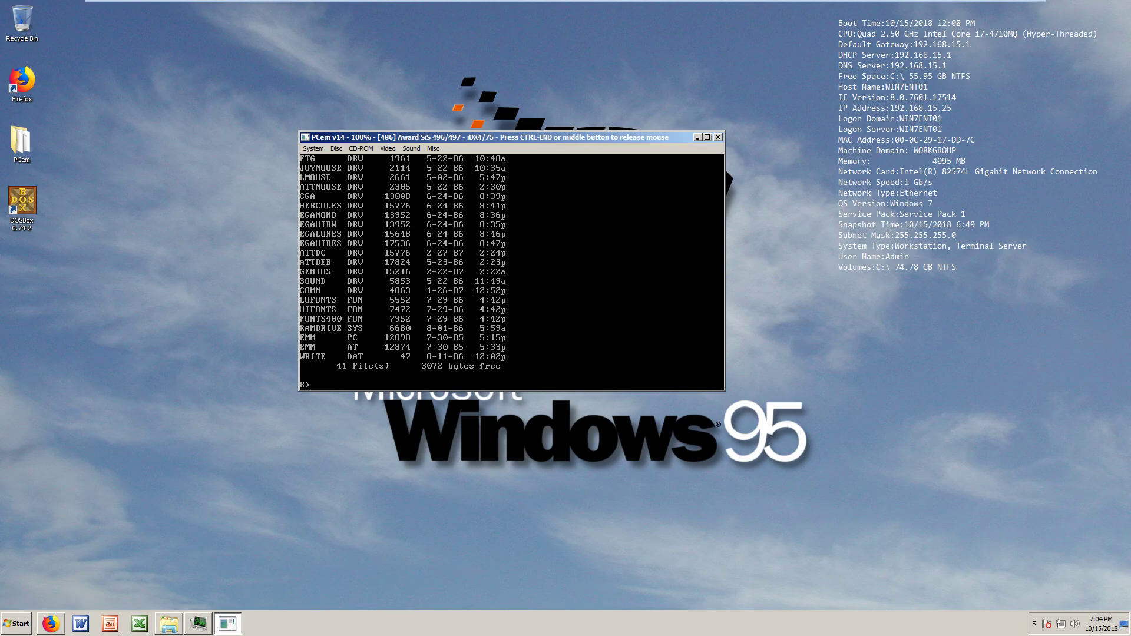
{"action": "type", "text": "setup.exe"}
{"action": "key", "text": "Return"}
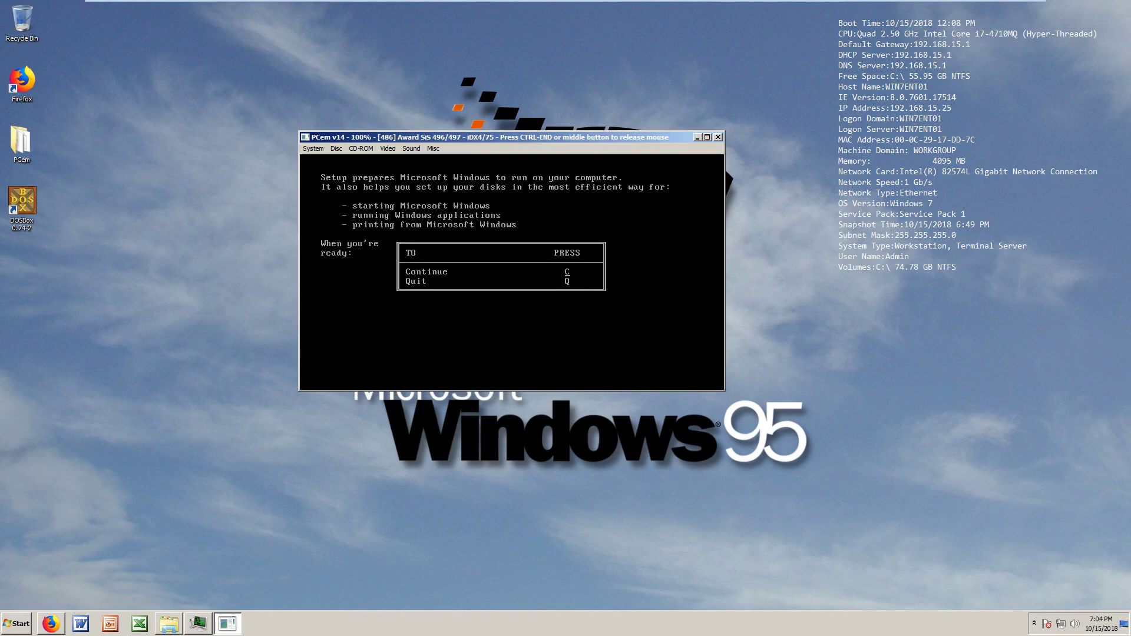
Install Windows to C:\WINDOWS on the hard disk with Microsoft Mouse and the default graphics adapter
{"action": "key", "text": "c"}
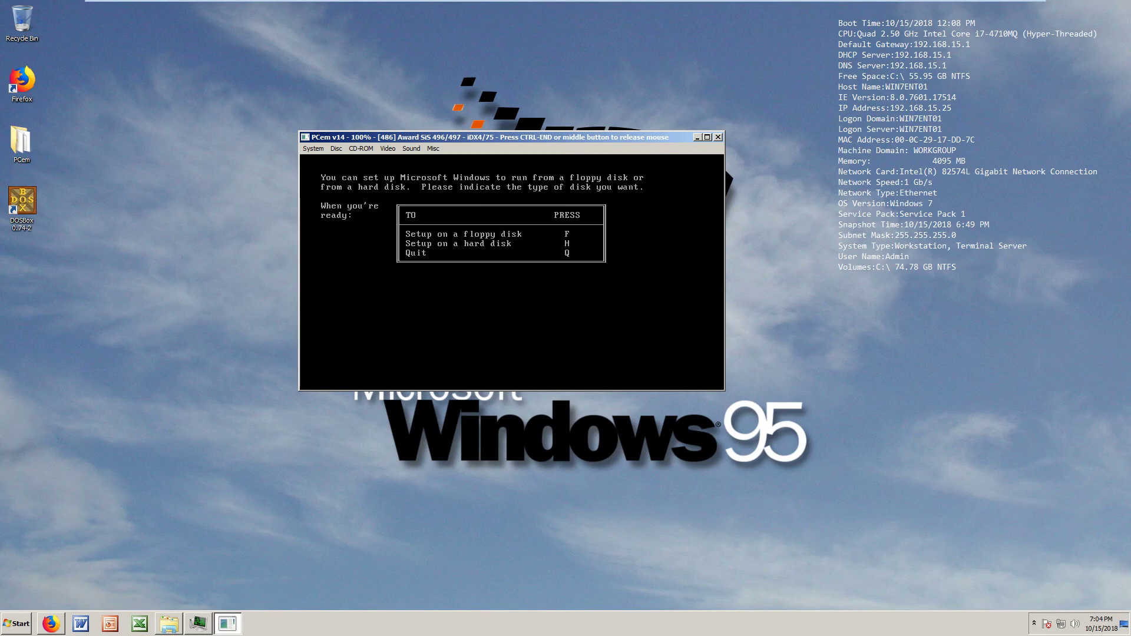
{"action": "key", "text": "h"}
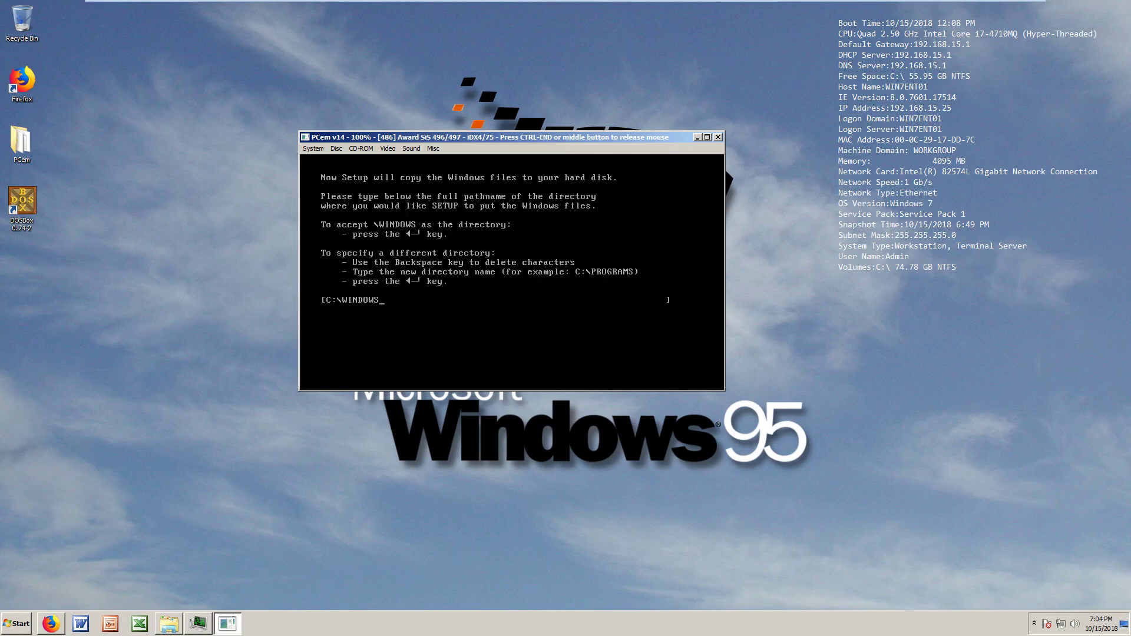
{"action": "key", "text": "Return"}
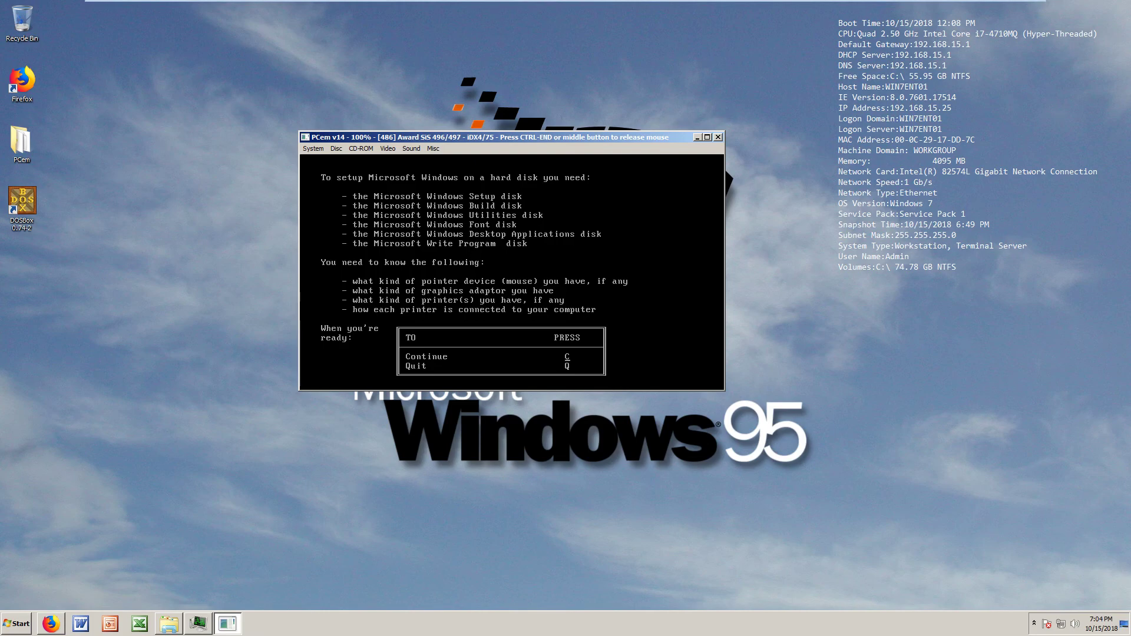
{"action": "key", "text": "c"}
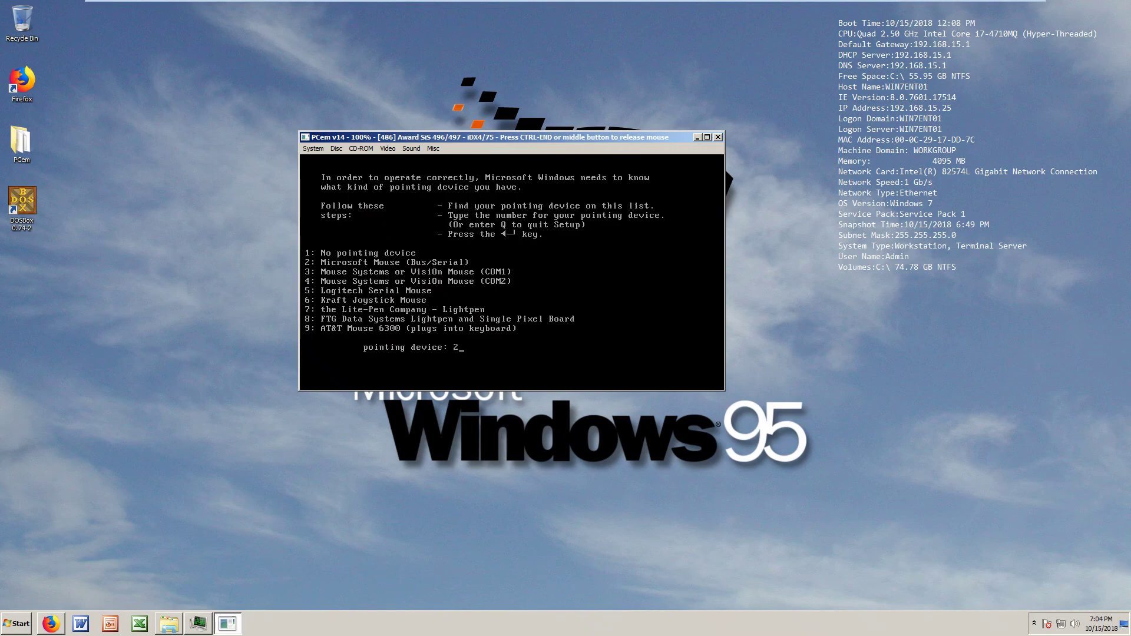
{"action": "key", "text": "Return"}
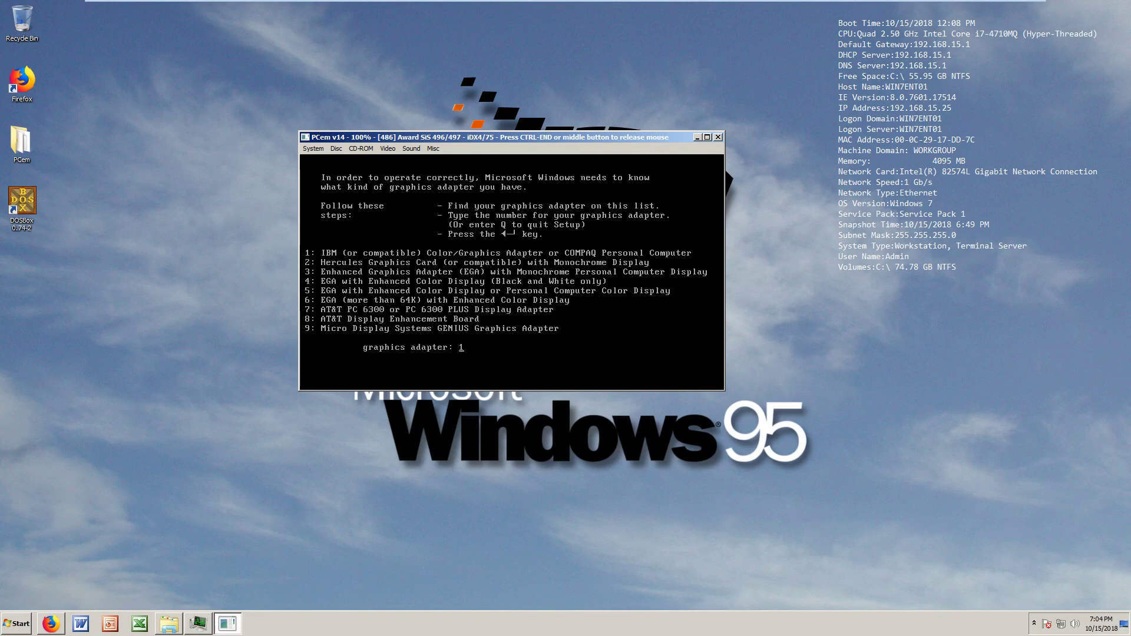
{"action": "key", "text": "Return"}
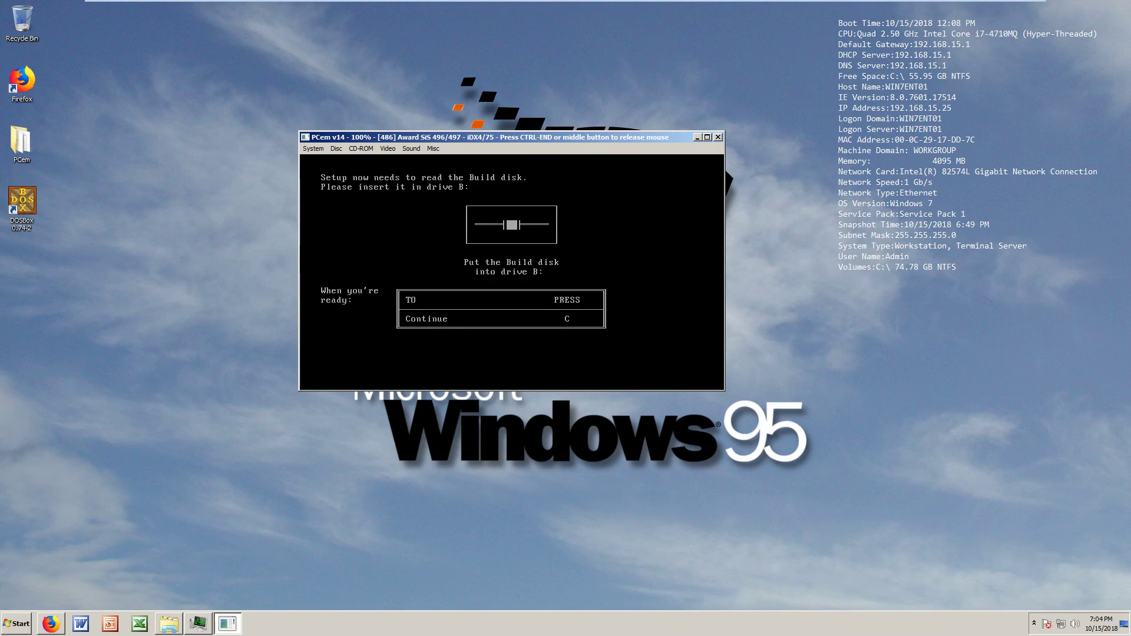
Insert the D2_Build disk image into drive B and continue Setup
{"action": "key", "text": "ctrl+End"}
{"action": "left_click", "coordinate": [336, 149]}
{"action": "left_click", "coordinate": [346, 171]}
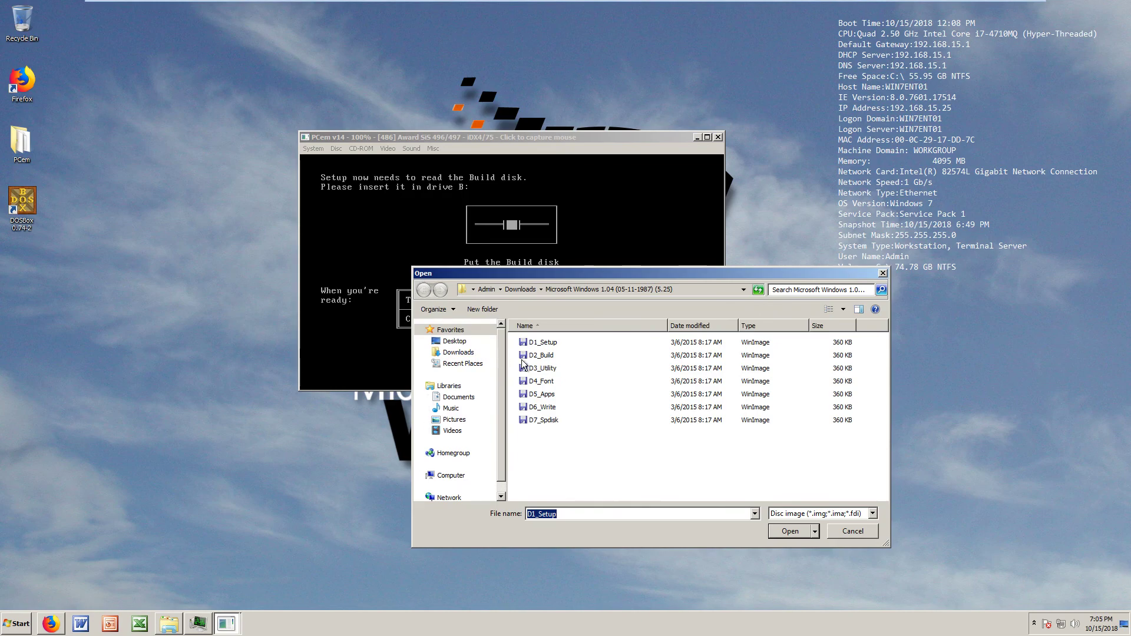
{"action": "left_click", "coordinate": [534, 355]}
{"action": "left_click", "coordinate": [783, 532]}
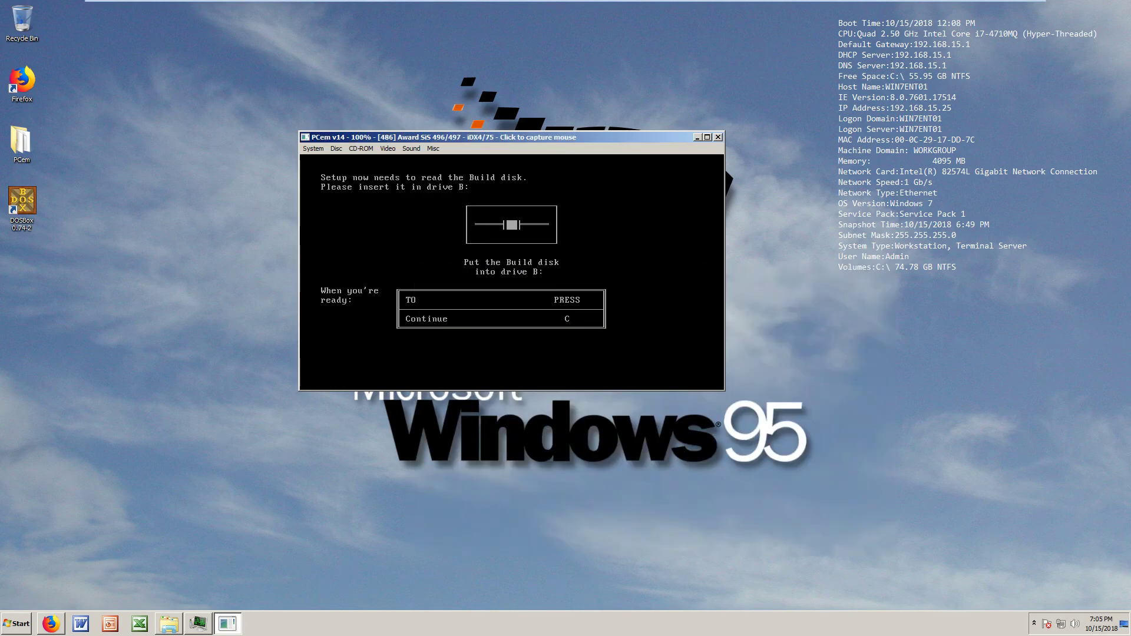
{"action": "left_click", "coordinate": [511, 342]}
{"action": "key", "text": "c"}
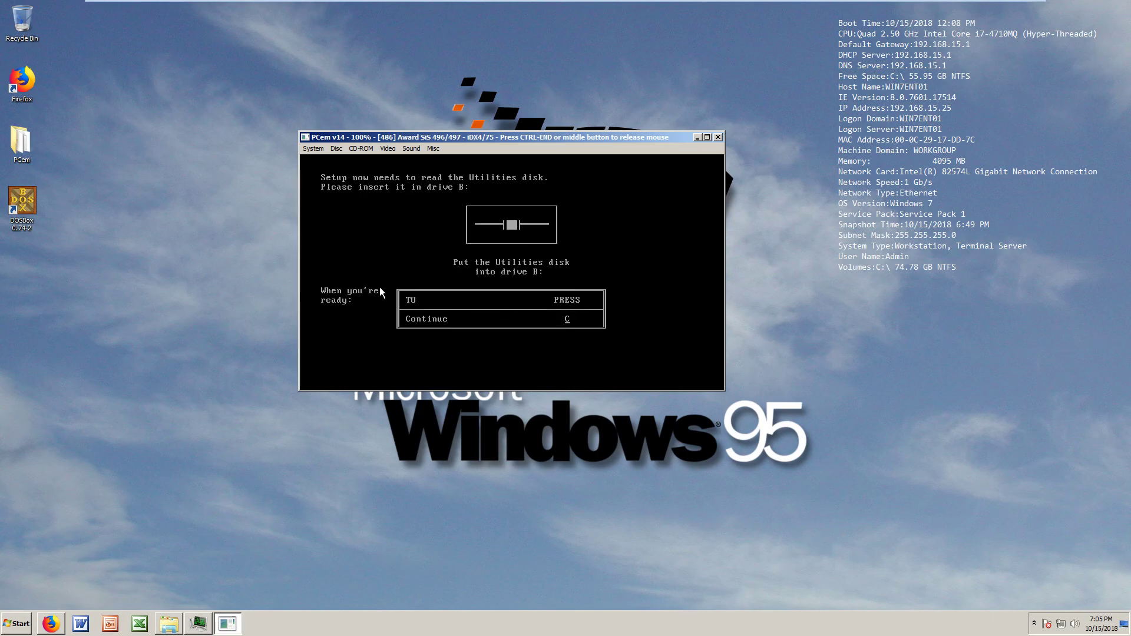
Insert the D3_Utility disk image, continue, and skip printer or plotter setup
{"action": "key", "text": "ctrl+End"}
{"action": "left_click", "coordinate": [340, 149]}
{"action": "left_click", "coordinate": [350, 173]}
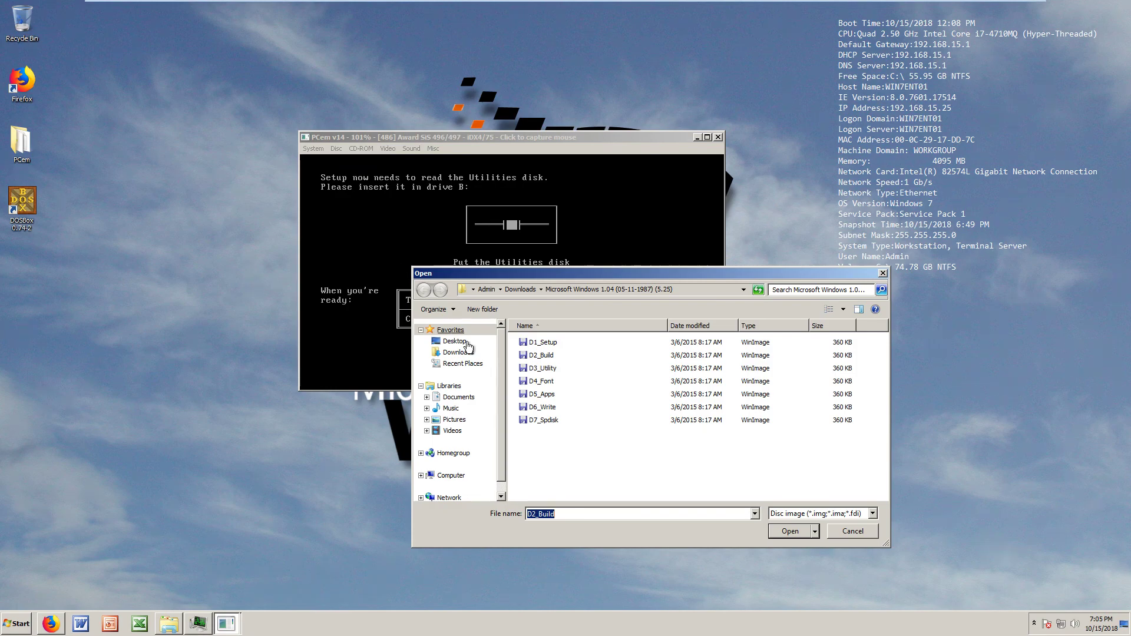
{"action": "left_click", "coordinate": [542, 368]}
{"action": "key", "text": "Return"}
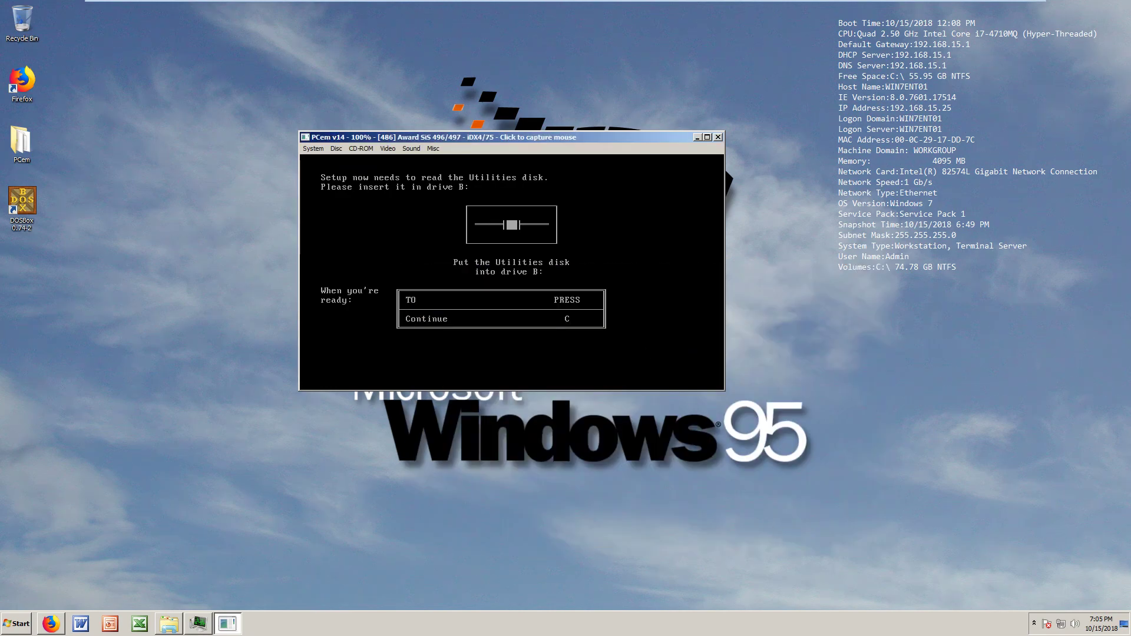
{"action": "left_click", "coordinate": [543, 368]}
{"action": "key", "text": "c"}
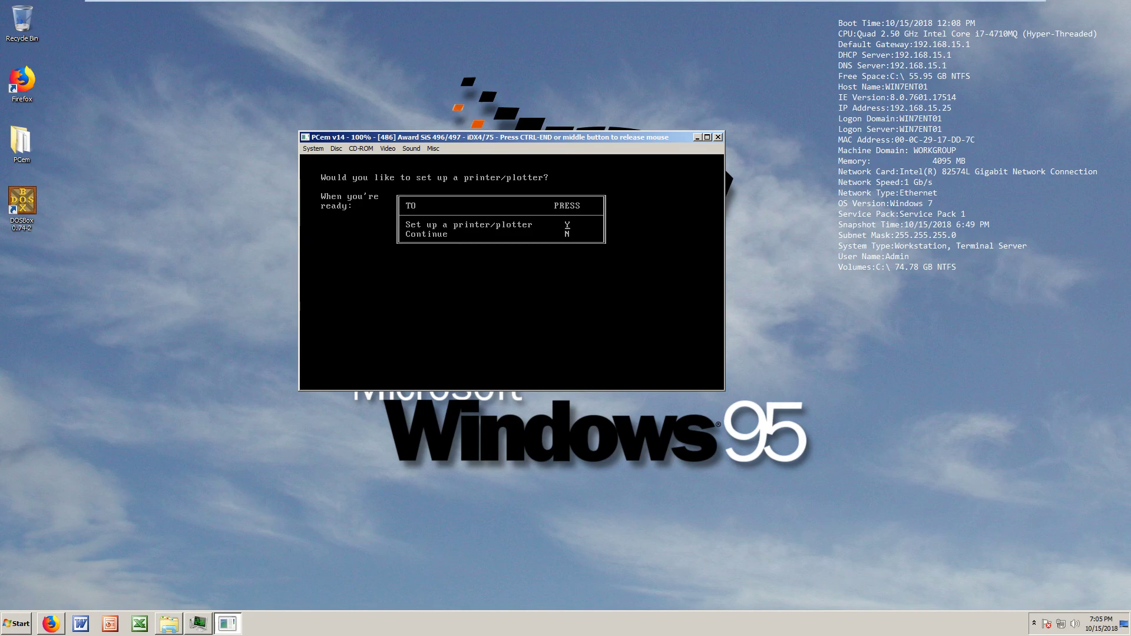
{"action": "key", "text": "n"}
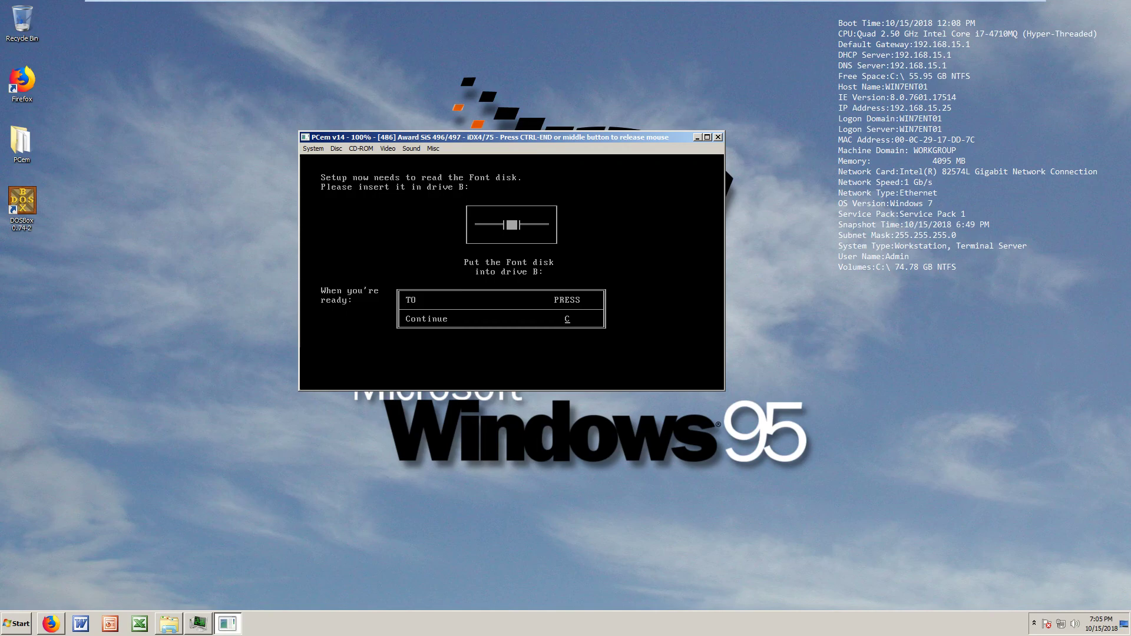
Insert the D4_Font disk image into drive B and continue Setup
{"action": "key", "text": "ctrl+End"}
{"action": "left_click", "coordinate": [336, 148]}
{"action": "left_click", "coordinate": [343, 171]}
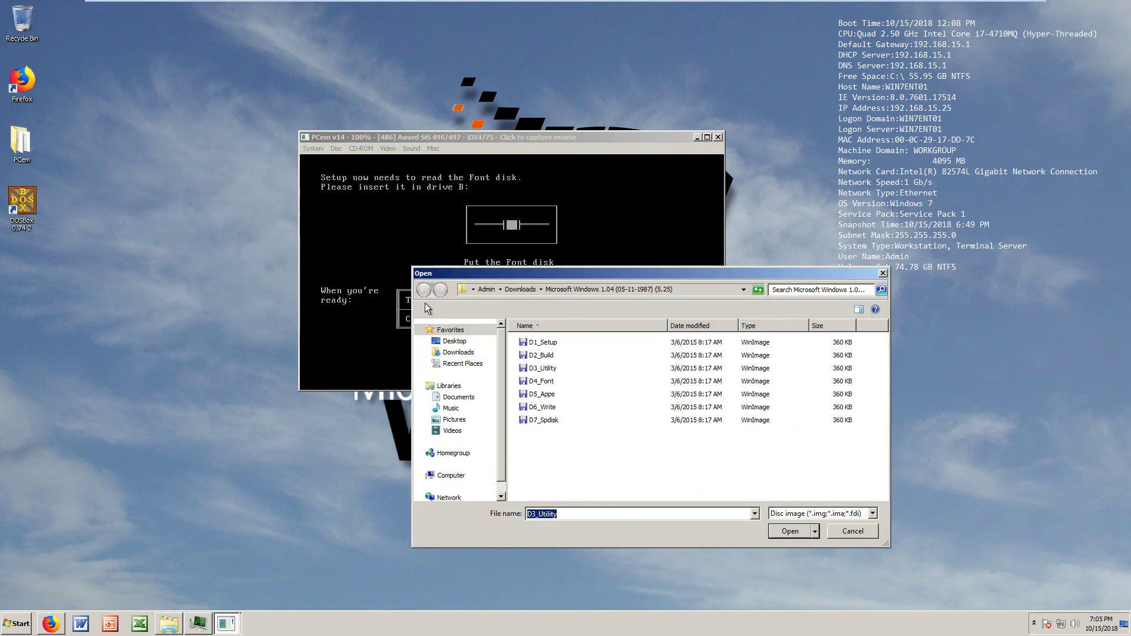
{"action": "left_click", "coordinate": [547, 381]}
{"action": "left_click", "coordinate": [770, 529]}
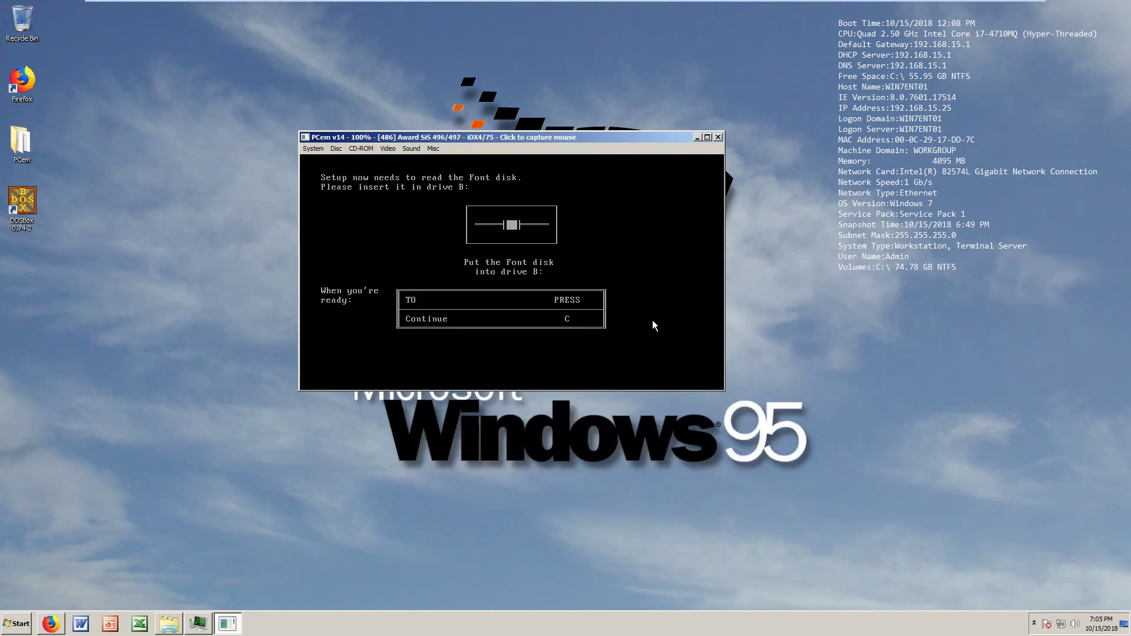
{"action": "left_click", "coordinate": [652, 320]}
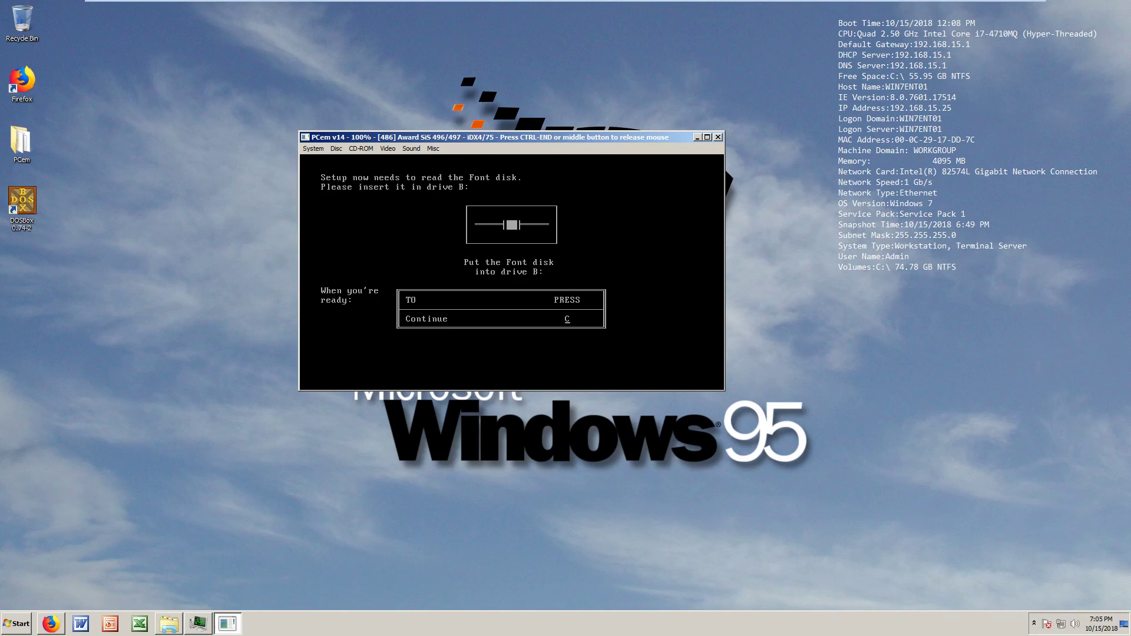
{"action": "key", "text": "c"}
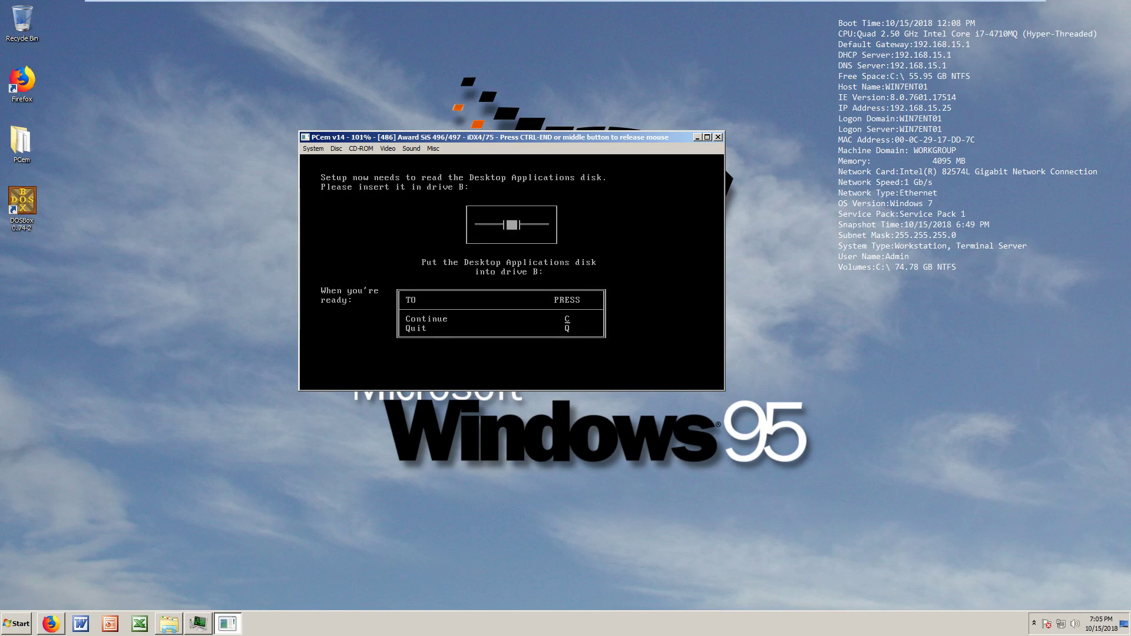
Load the D5_Apps disk image into drive B and continue Setup with the Desktop Applications disk
{"action": "key", "text": "ctrl+End"}
{"action": "left_click", "coordinate": [336, 148]}
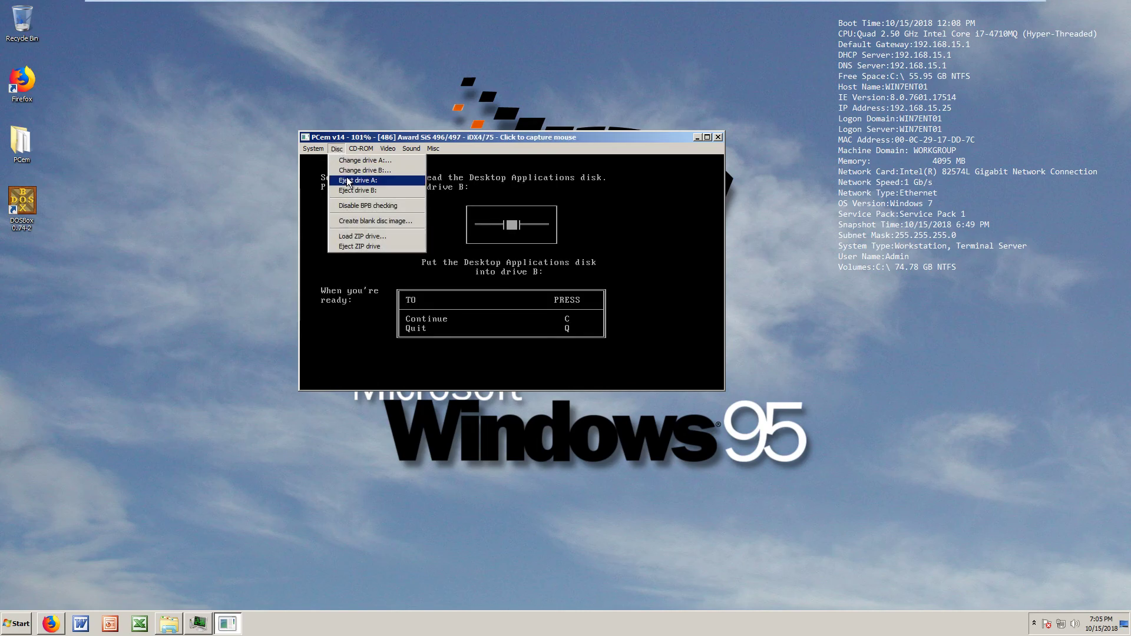
{"action": "left_click", "coordinate": [353, 171]}
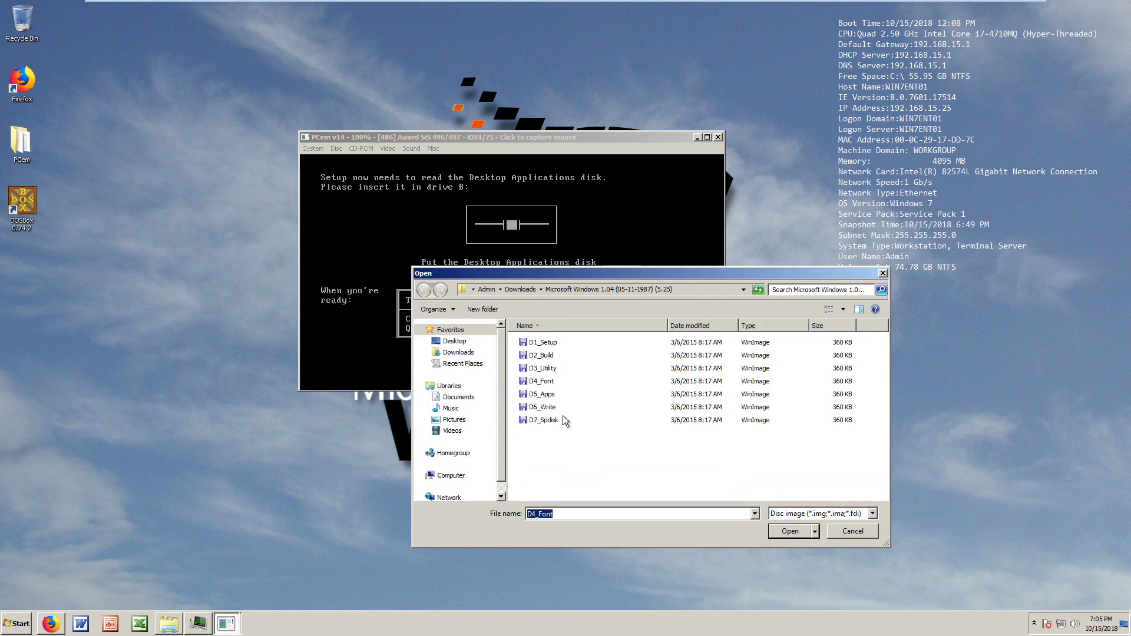
{"action": "left_click", "coordinate": [557, 395]}
{"action": "left_click", "coordinate": [790, 530]}
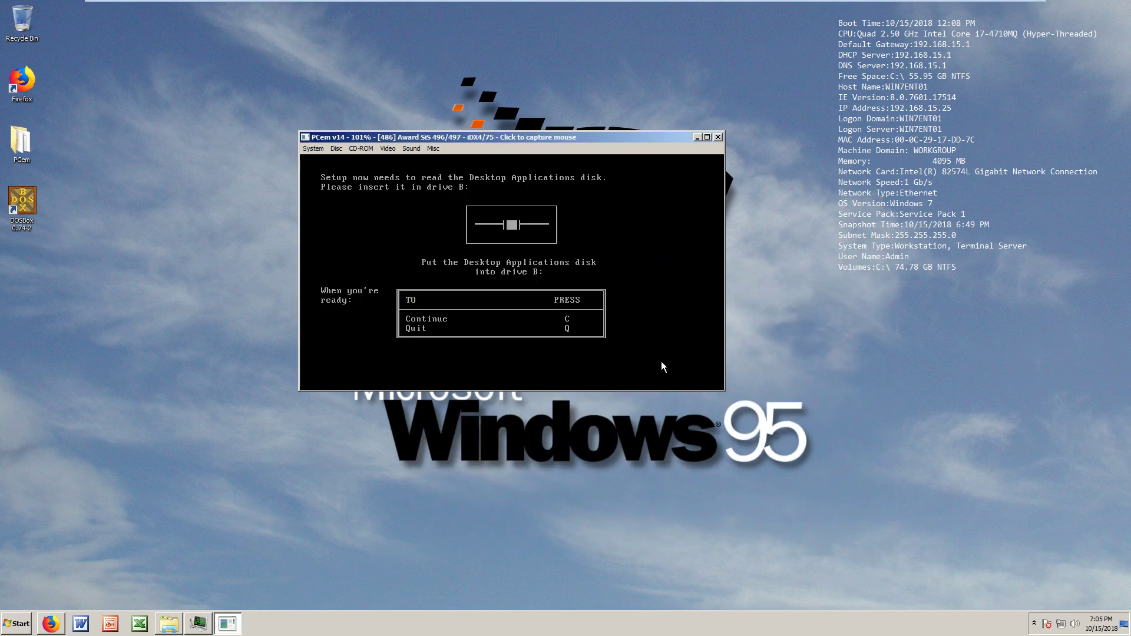
{"action": "left_click", "coordinate": [511, 353]}
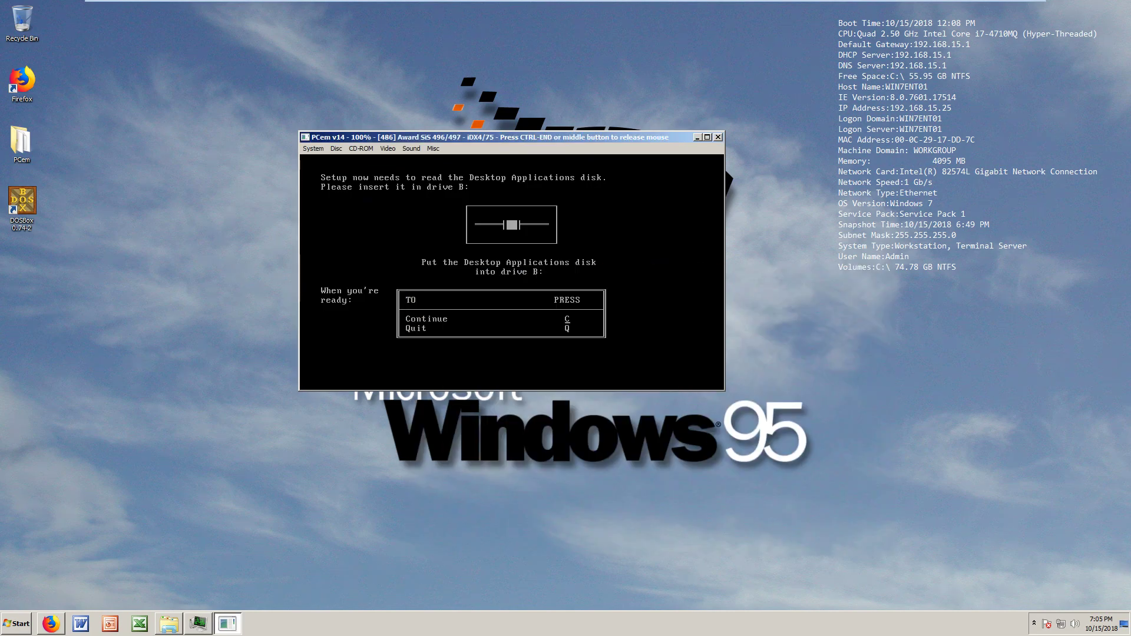
{"action": "key", "text": "c"}
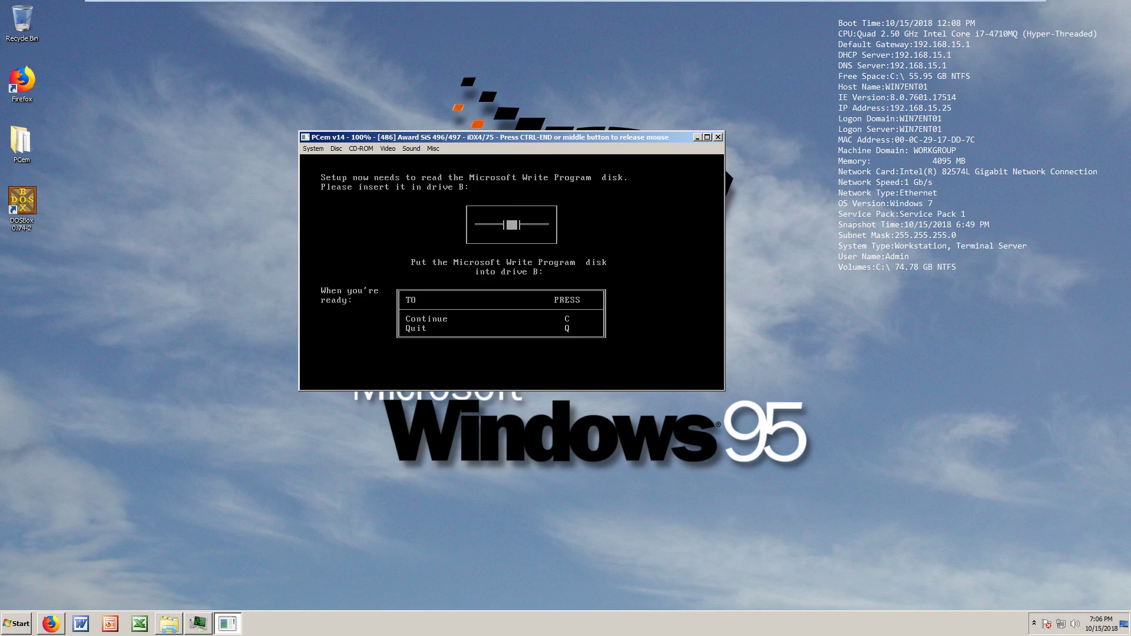
Load the D6_Write disk image into drive B and continue Setup with the Write Program disk
{"action": "key", "text": "ctrl+End"}
{"action": "left_click", "coordinate": [335, 149]}
{"action": "left_click", "coordinate": [348, 175]}
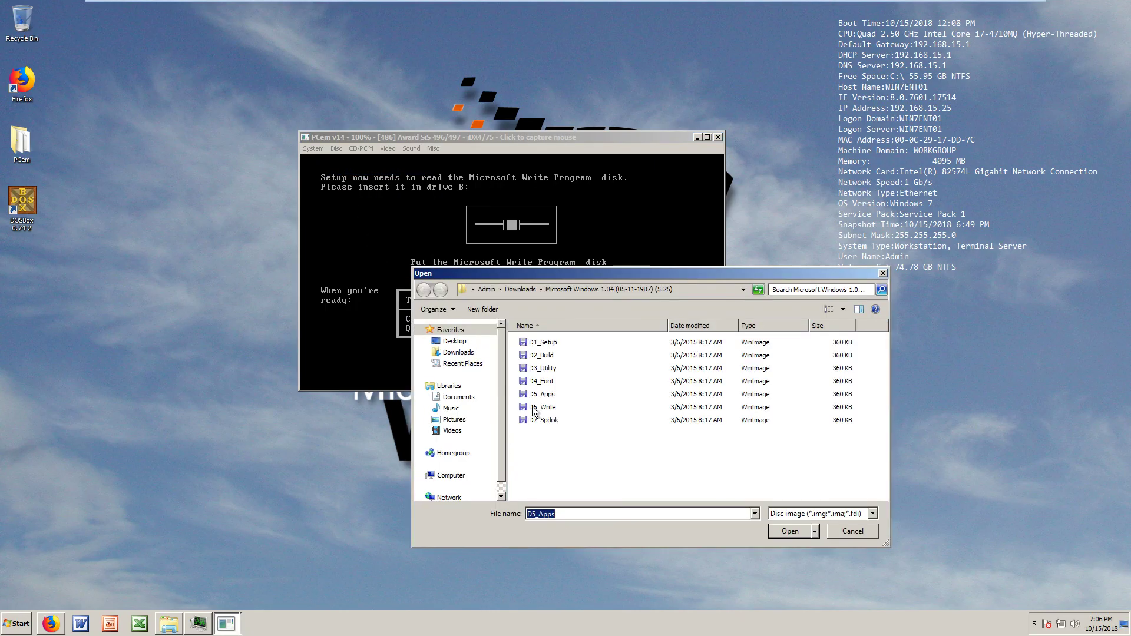
{"action": "left_click", "coordinate": [536, 407]}
{"action": "left_click", "coordinate": [776, 528]}
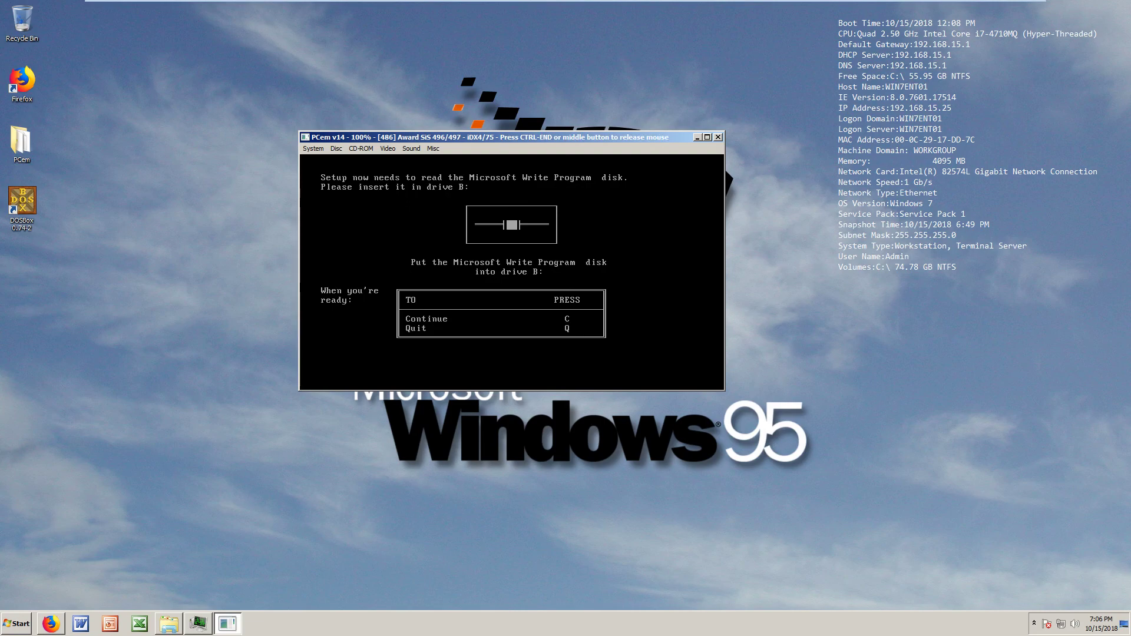
{"action": "key", "text": "c"}
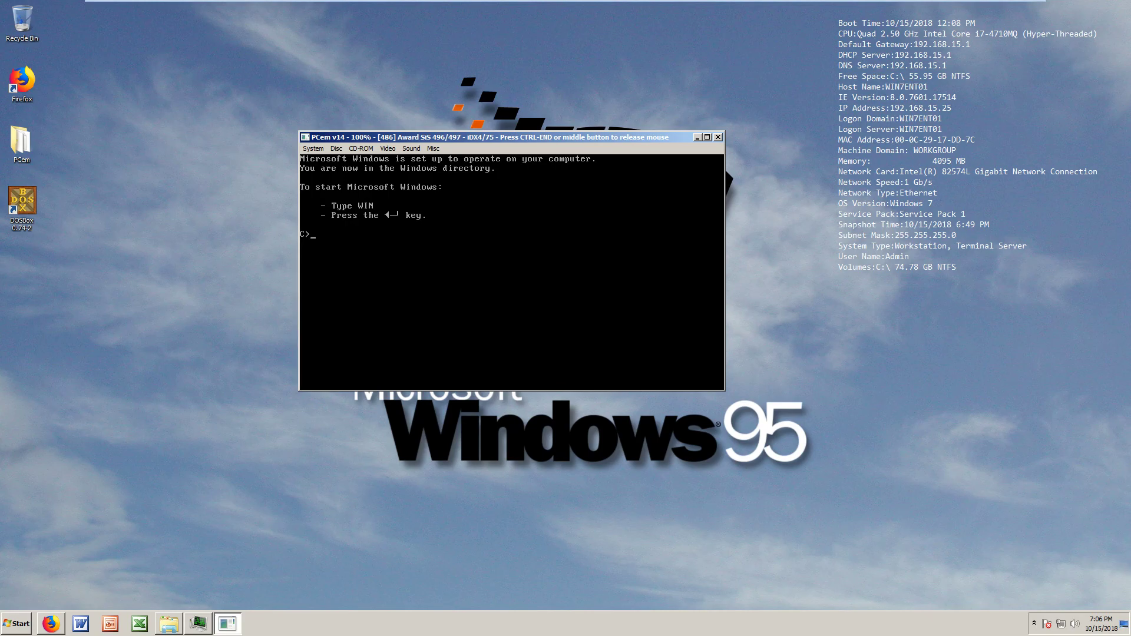
Start Windows 1.04 by entering win at the C> prompt, after a mistyped 'ree' command
{"action": "type", "text": "ree"}
{"action": "key", "text": "Return"}
{"action": "type", "text": "win"}
{"action": "key", "text": "Return"}
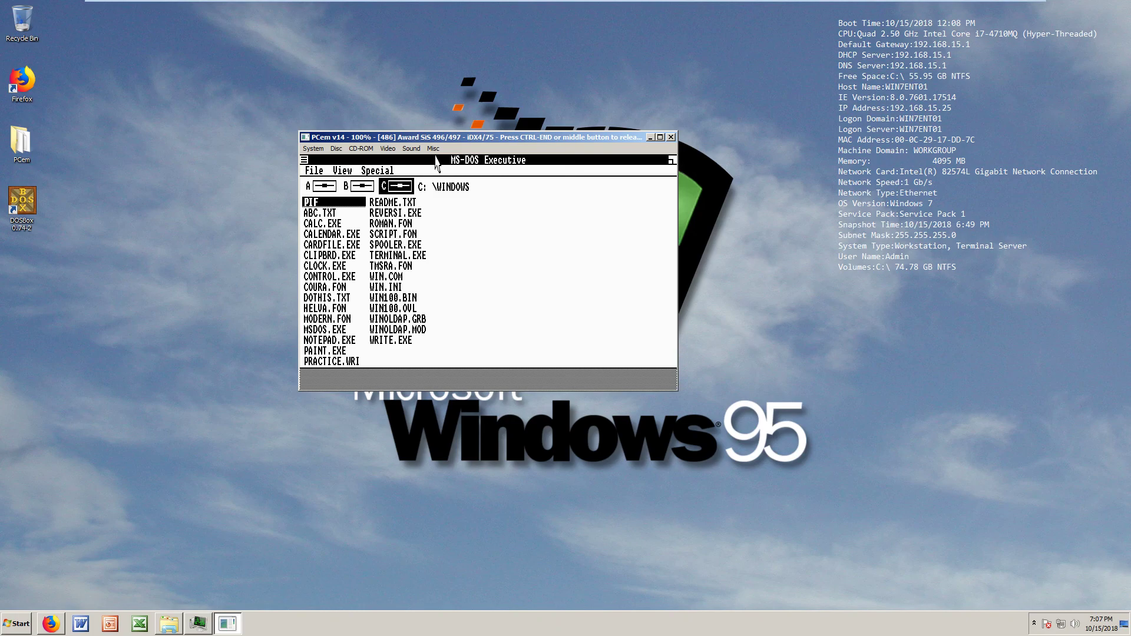
Move the MS-DOS Executive file selection down to WRITE.EXE
{"action": "key", "text": "Down"}
{"action": "key", "text": "Down"}
{"action": "key", "text": "Down"}
{"action": "key", "text": "Down"}
{"action": "key", "text": "Down"}
{"action": "key", "text": "Down"}
{"action": "key", "text": "Right"}
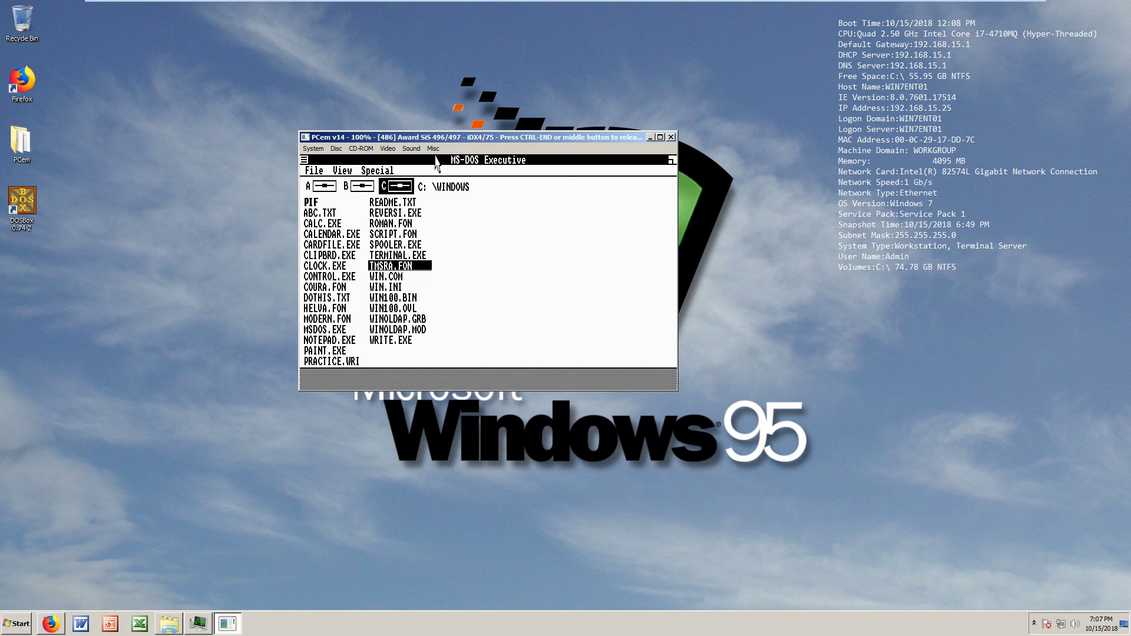
{"action": "key", "text": "Down"}
{"action": "key", "text": "Down"}
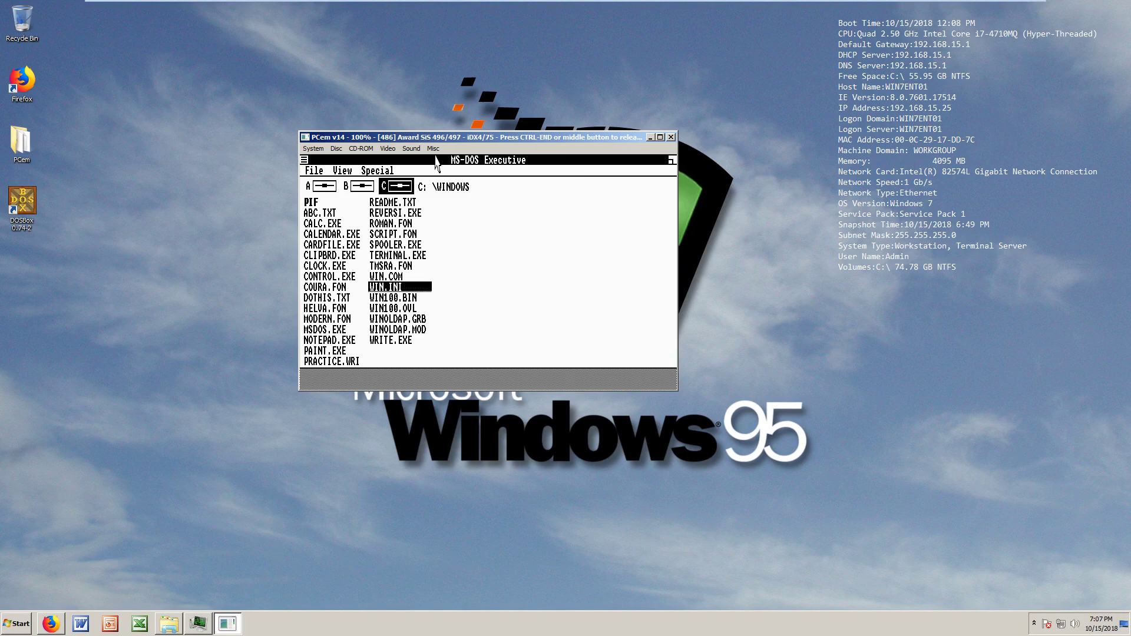
{"action": "key", "text": "Down"}
{"action": "key", "text": "Down"}
{"action": "key", "text": "Down"}
{"action": "key", "text": "Down"}
{"action": "key", "text": "Down"}
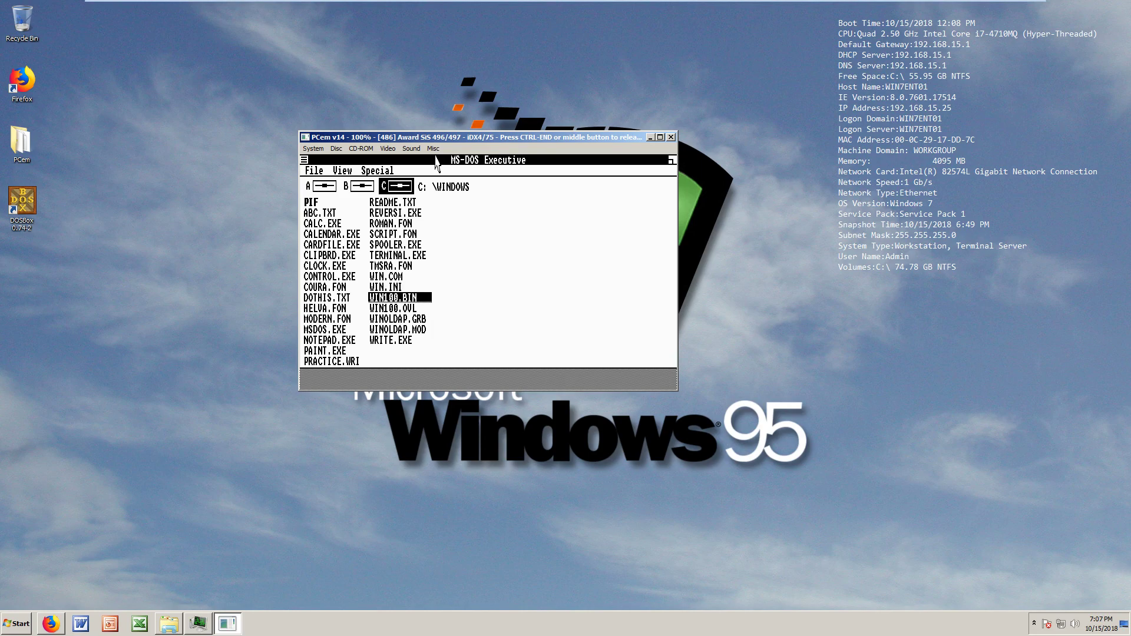
Launch Write and type the lines 'hello universe', 'this is me', 'i have no mouse', 'i cry'
{"action": "key", "text": "Return"}
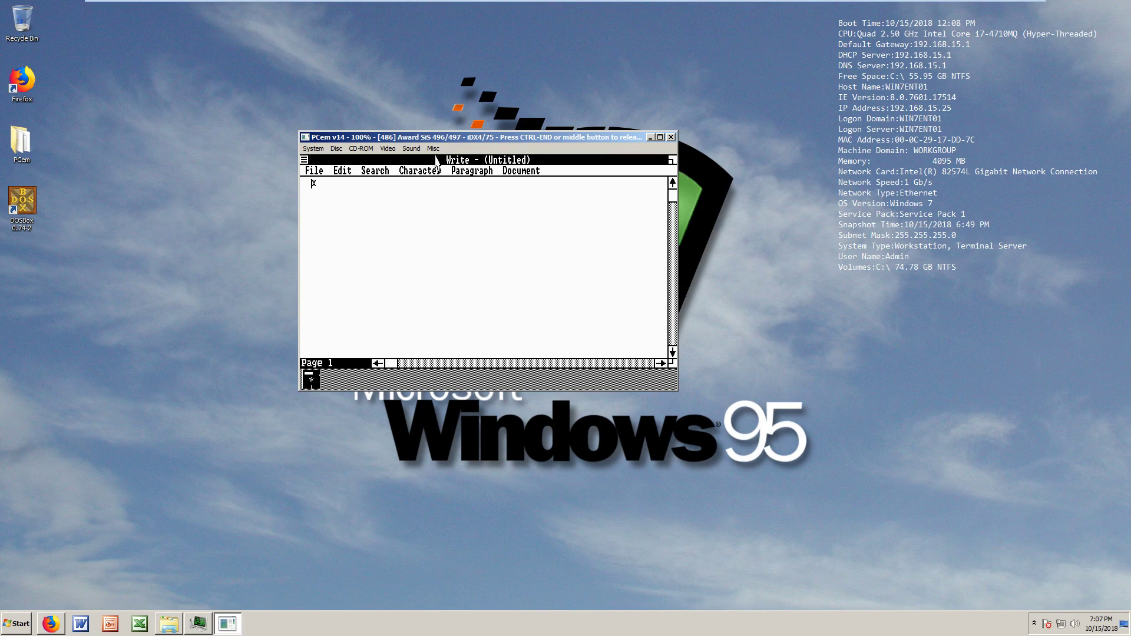
{"action": "type", "text": "hello universe"}
{"action": "key", "text": "Return"}
{"action": "type", "text": "this is me"}
{"action": "key", "text": "Return"}
{"action": "type", "text": "i have no mouse"}
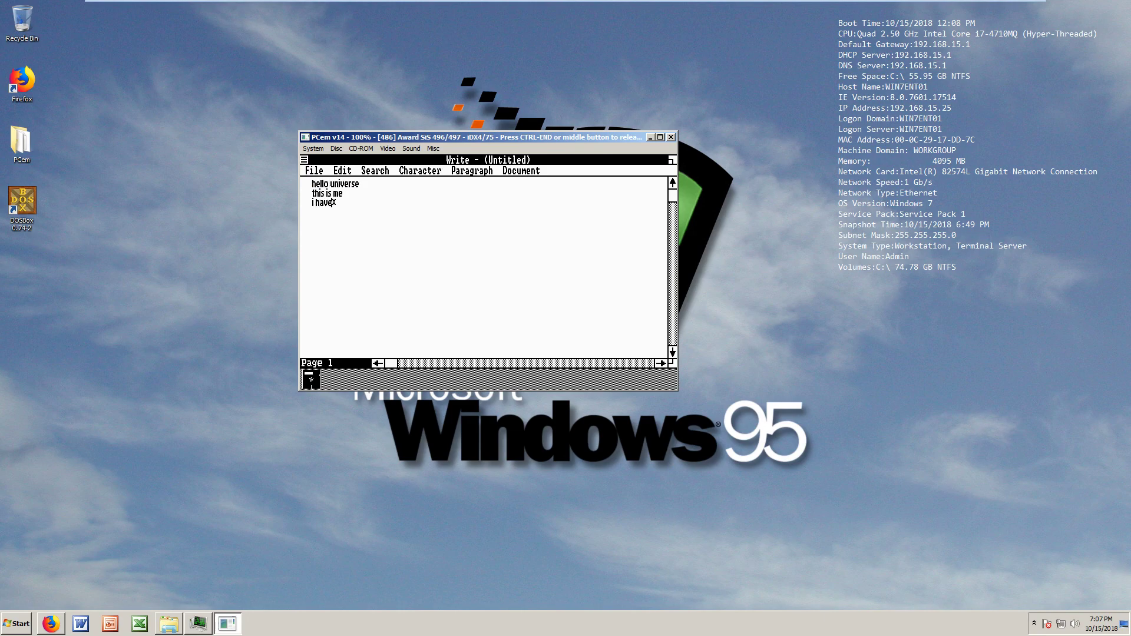
{"action": "key", "text": "Return"}
{"action": "type", "text": "i cry"}
{"action": "key", "text": "Return"}
Add lines 'i do have a mouse', 'but it's fast', 'and i am not fast', and two 'i cri' lines
{"action": "type", "text": "i do have a mouse"}
{"action": "key", "text": "Return"}
{"action": "type", "text": "but it's fast"}
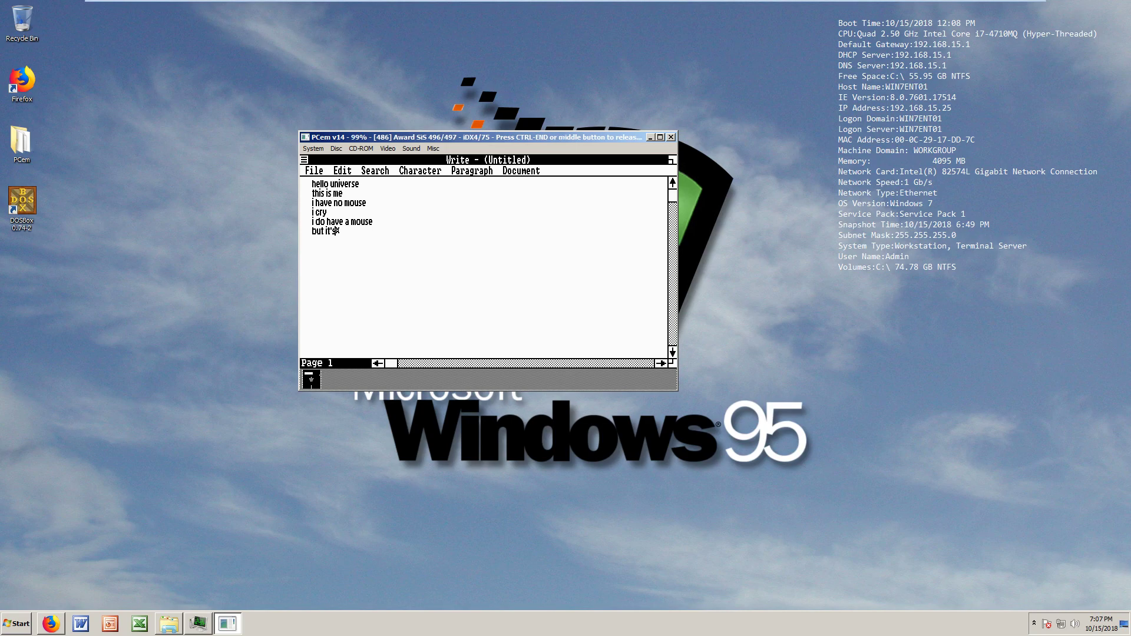
{"action": "key", "text": "Return"}
{"action": "type", "text": "and i am not fast"}
{"action": "key", "text": "Return"}
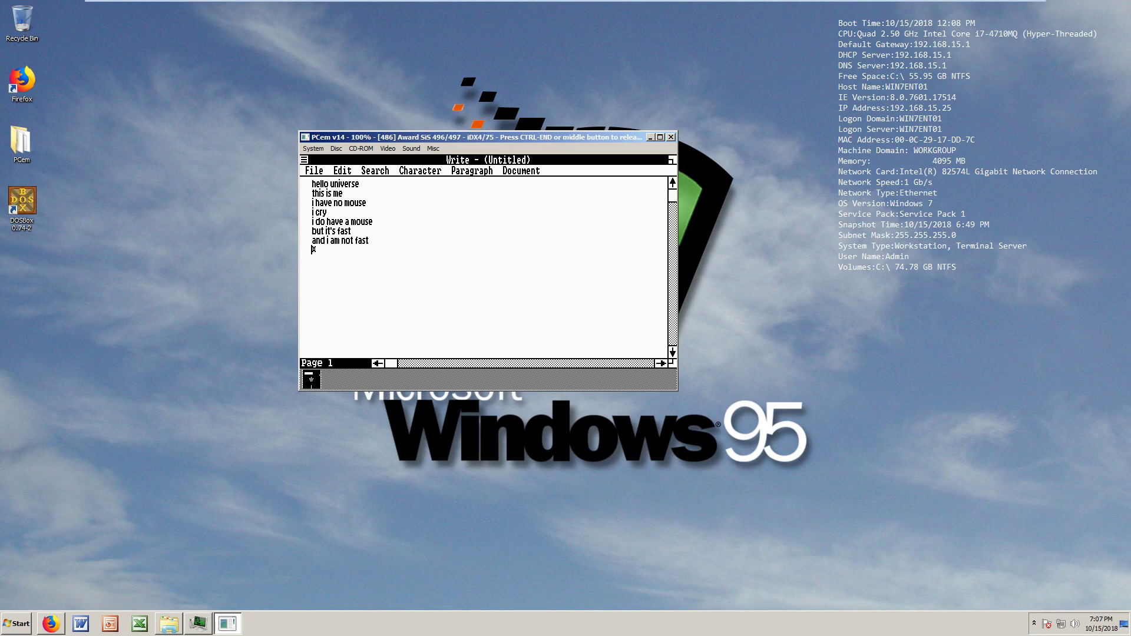
{"action": "type", "text": "i cri"}
{"action": "key", "text": "Return"}
{"action": "type", "text": "i cri"}
{"action": "key", "text": "Return"}
{"action": "type", "text": "i cri"}
{"action": "key", "text": "Return"}
{"action": "type", "text": "li"}
Close Write and save the document as TEST.WRI after an invalid filename is rejected
{"action": "double_click", "coordinate": [304, 159]}
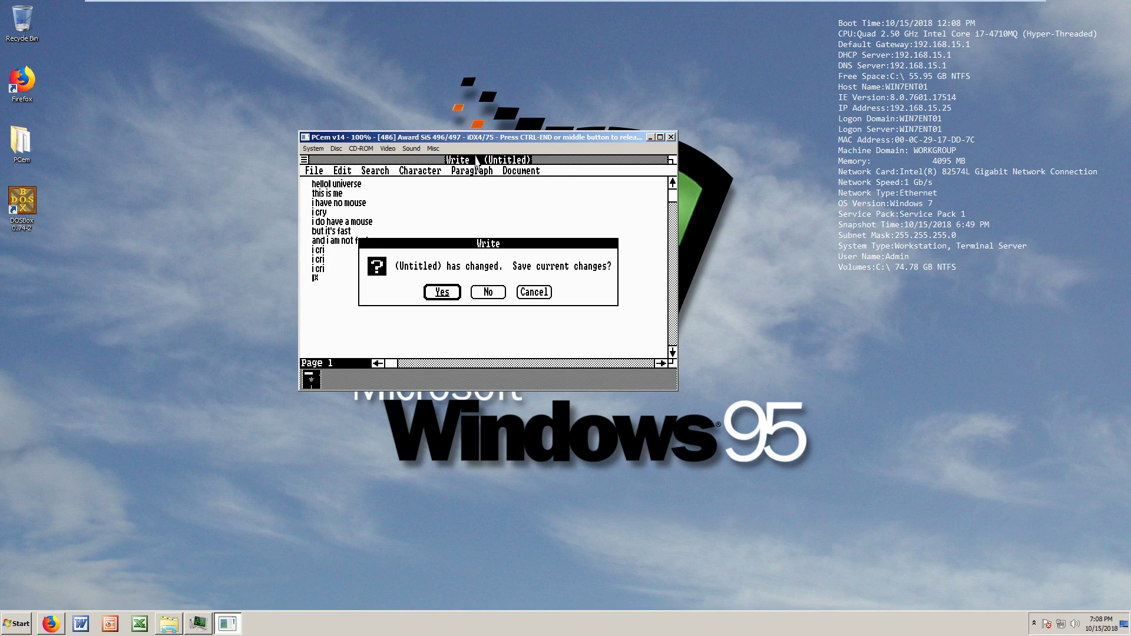
{"action": "key", "text": "Return"}
{"action": "type", "text": "dhdhusuhds"}
{"action": "key", "text": "Return"}
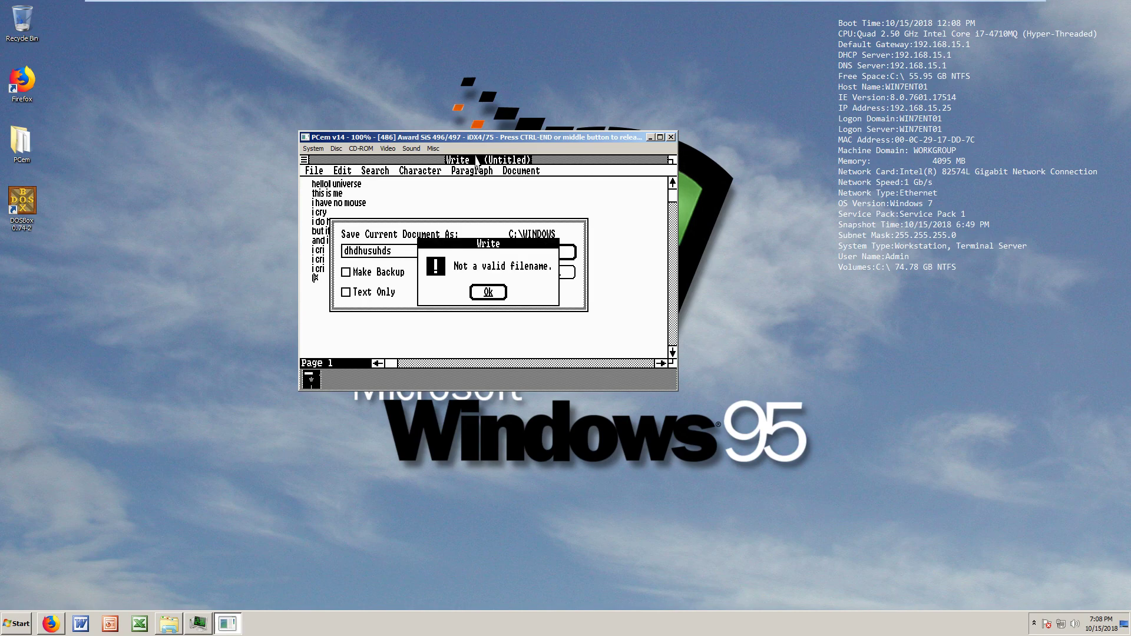
{"action": "key", "text": "Return"}
{"action": "type", "text": "a"}
{"action": "key", "text": "BackSpace"}
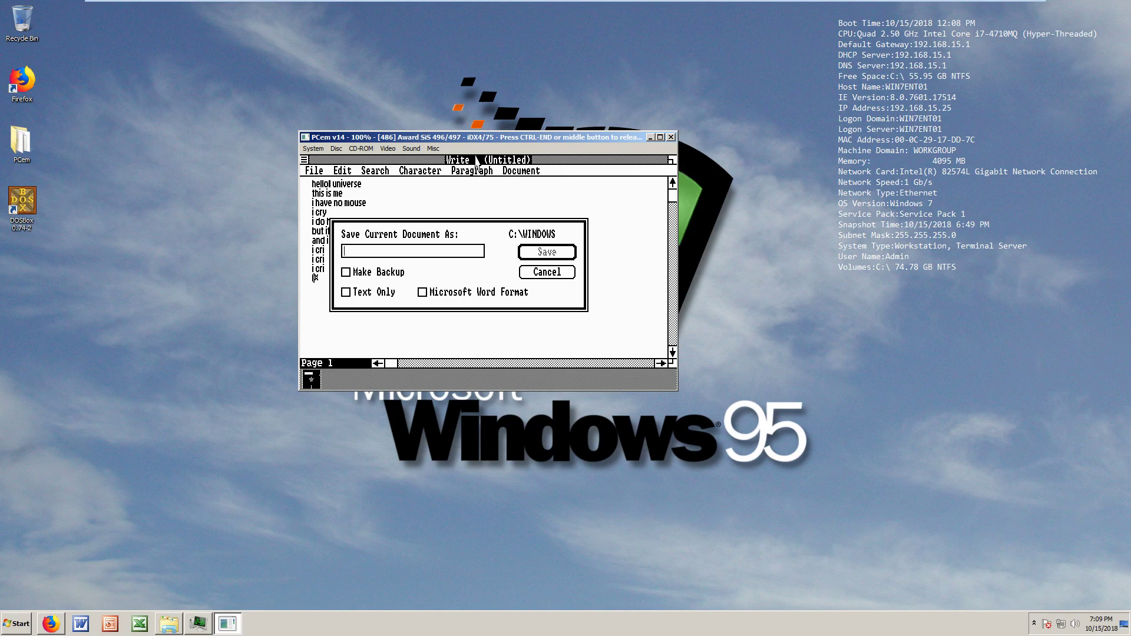
{"action": "type", "text": "test"}
{"action": "key", "text": "Return"}
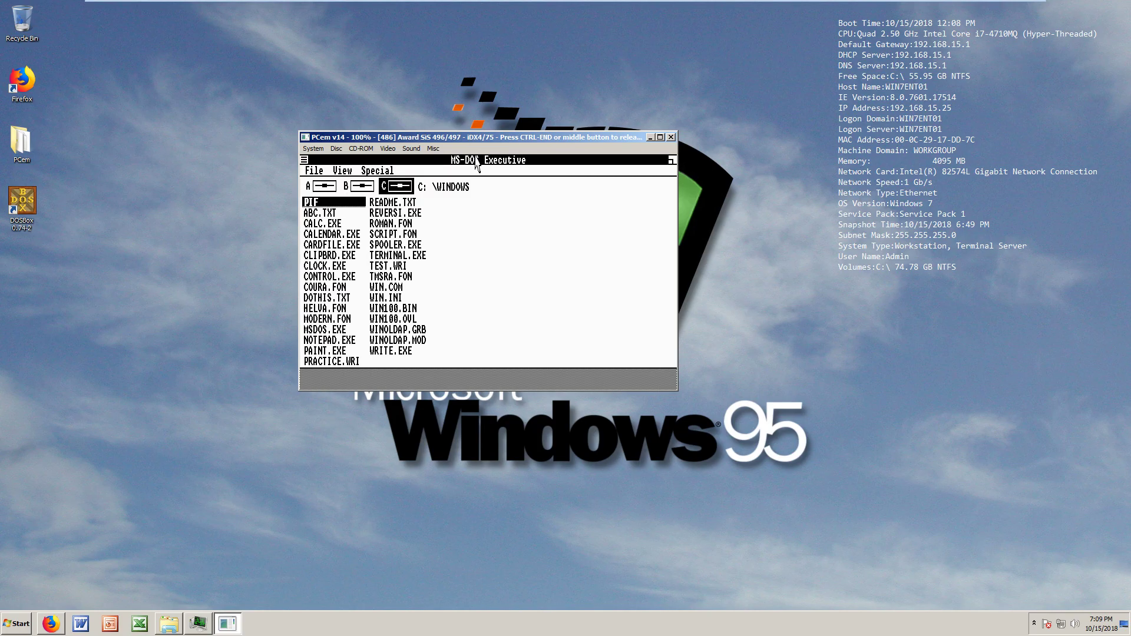
{"action": "key", "text": "Down"}
{"action": "key", "text": "Down"}
{"action": "key", "text": "Down"}
{"action": "key", "text": "Down"}
{"action": "key", "text": "Down"}
{"action": "key", "text": "Down"}
{"action": "key", "text": "Right"}
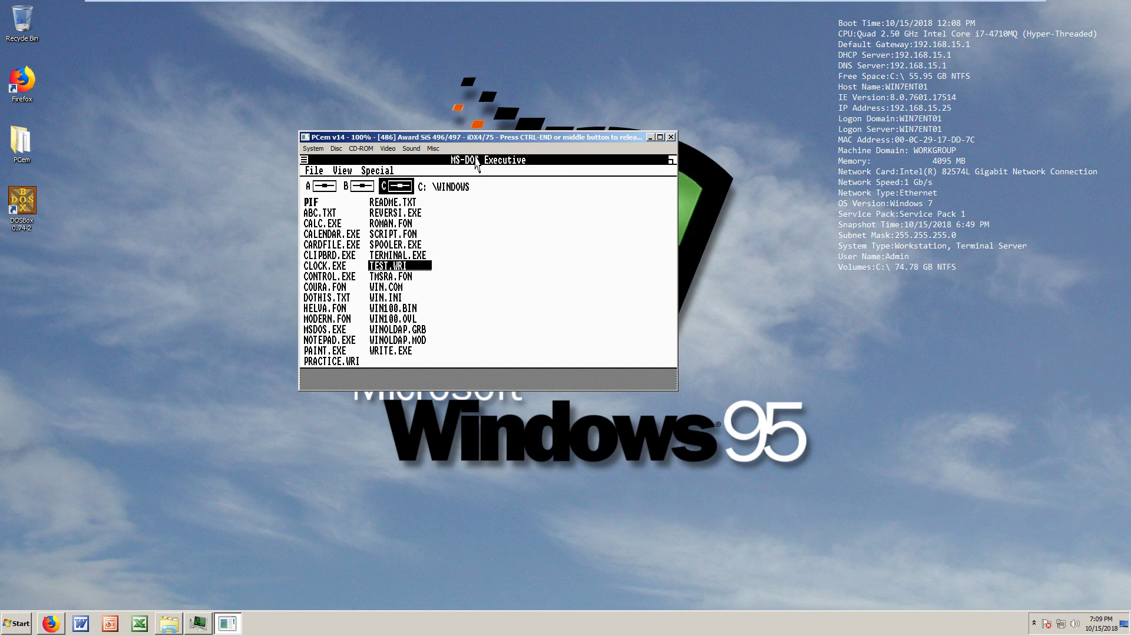
{"action": "key", "text": "Left"}
{"action": "key", "text": "Return"}
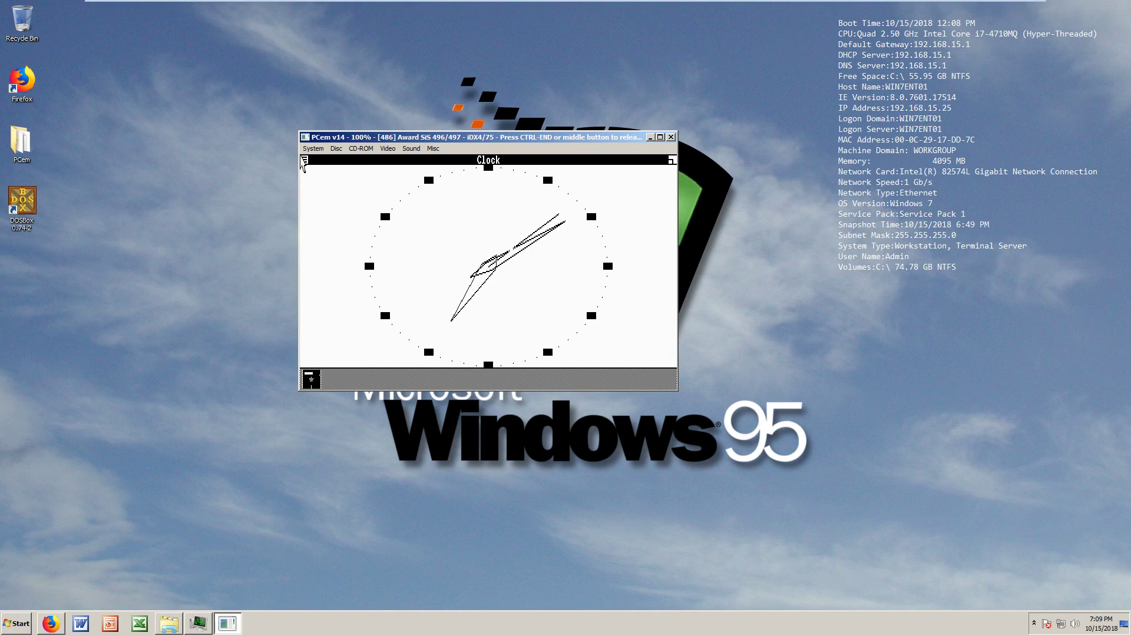
{"action": "double_click", "coordinate": [302, 162]}
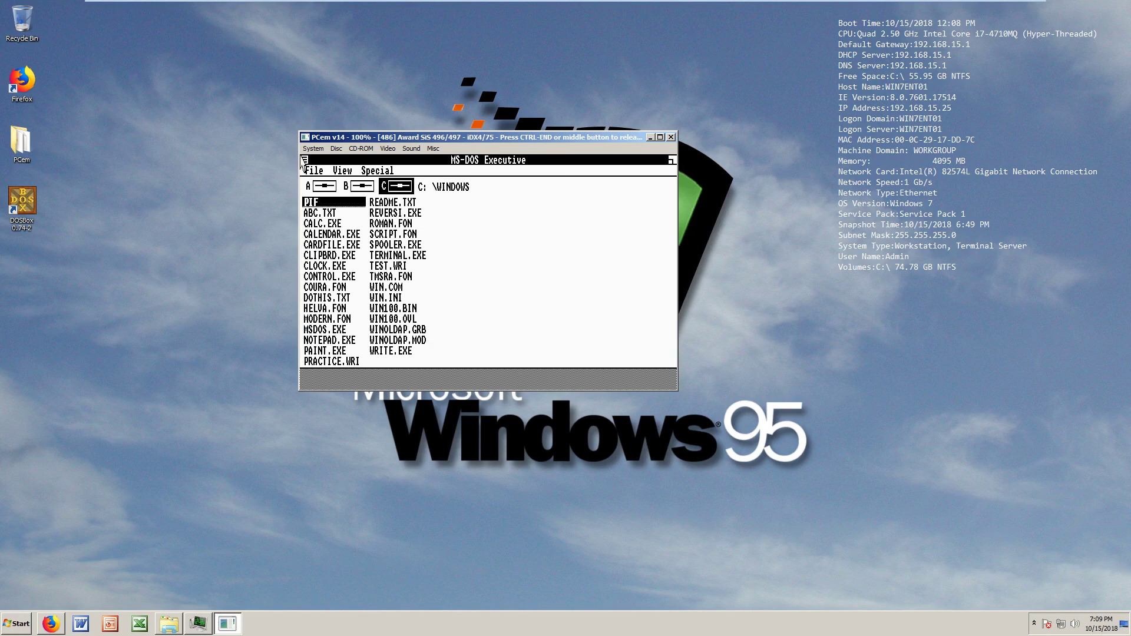
{"action": "key", "text": "Right"}
{"action": "key", "text": "Down"}
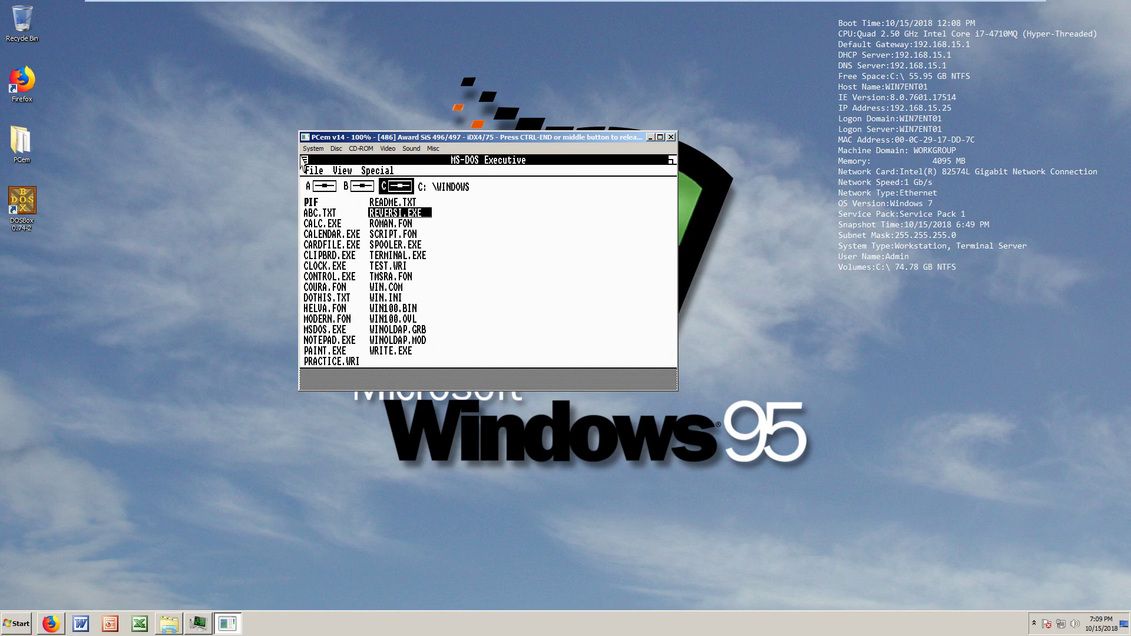